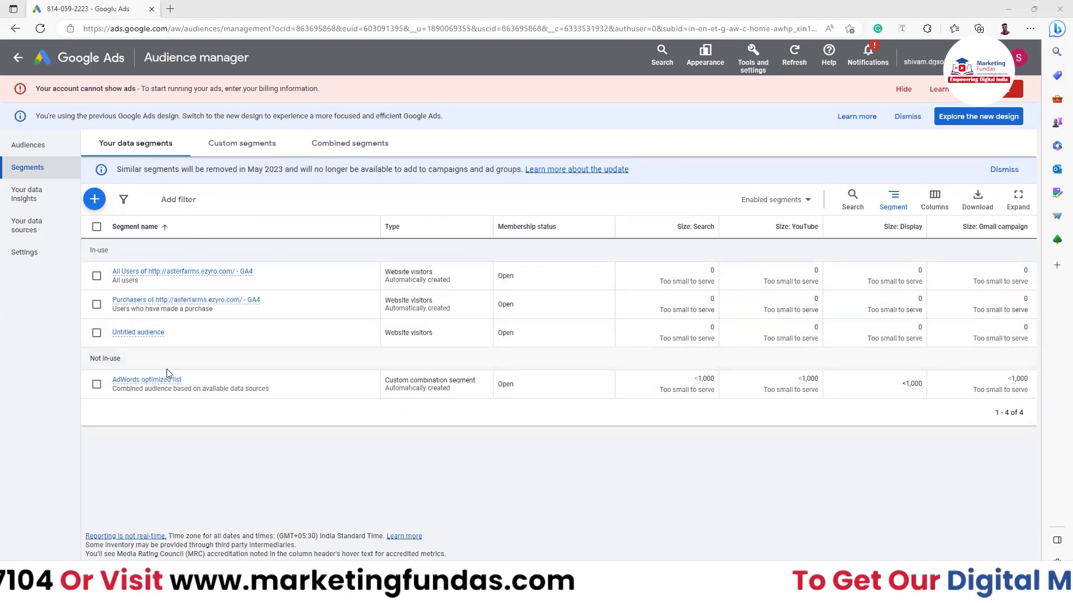
Look over the new audience form in the Audiences section and close it without saving.
click(34, 167)
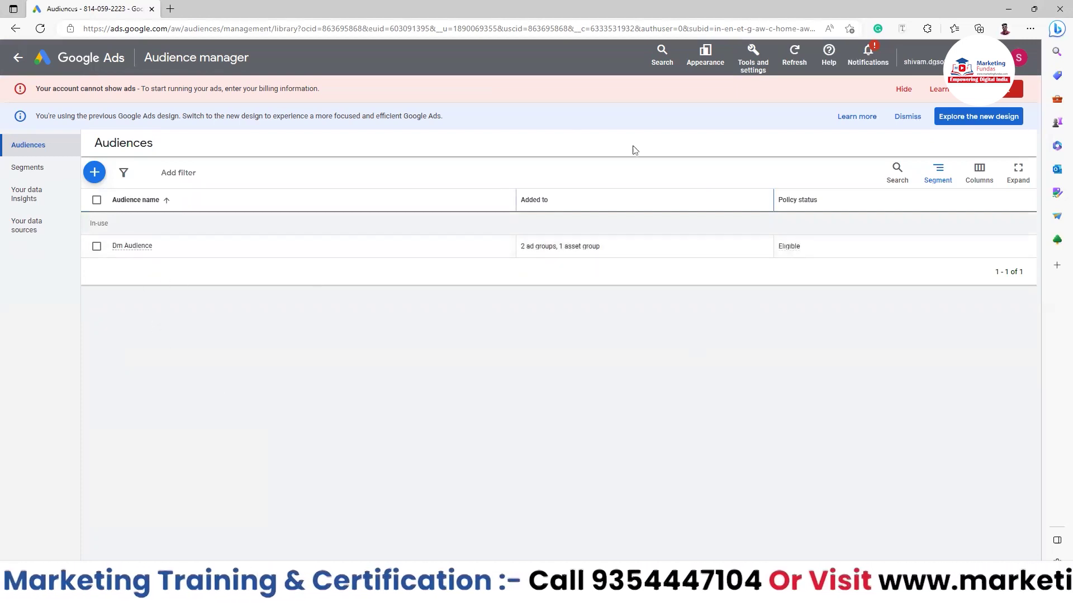
click(93, 175)
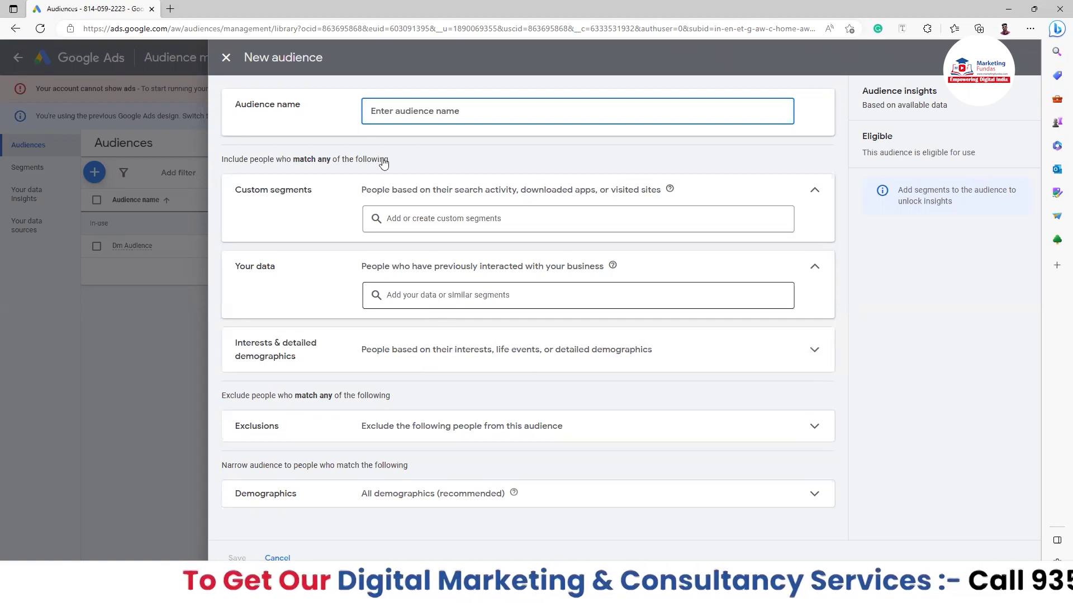
click(225, 57)
Start a new website visitors segment under the data segments and check the member type choices.
click(29, 167)
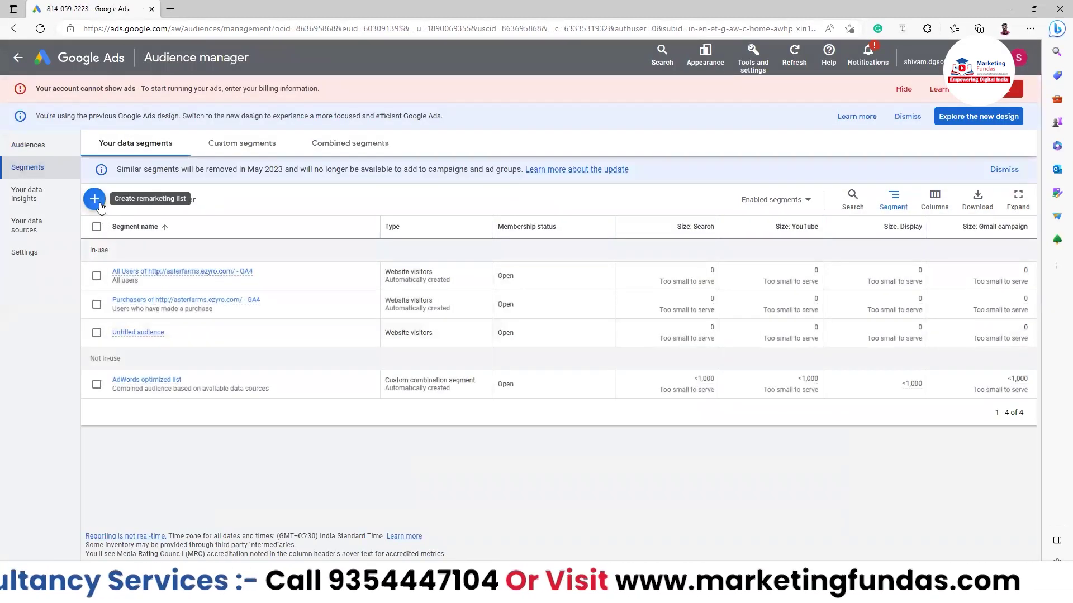
click(103, 207)
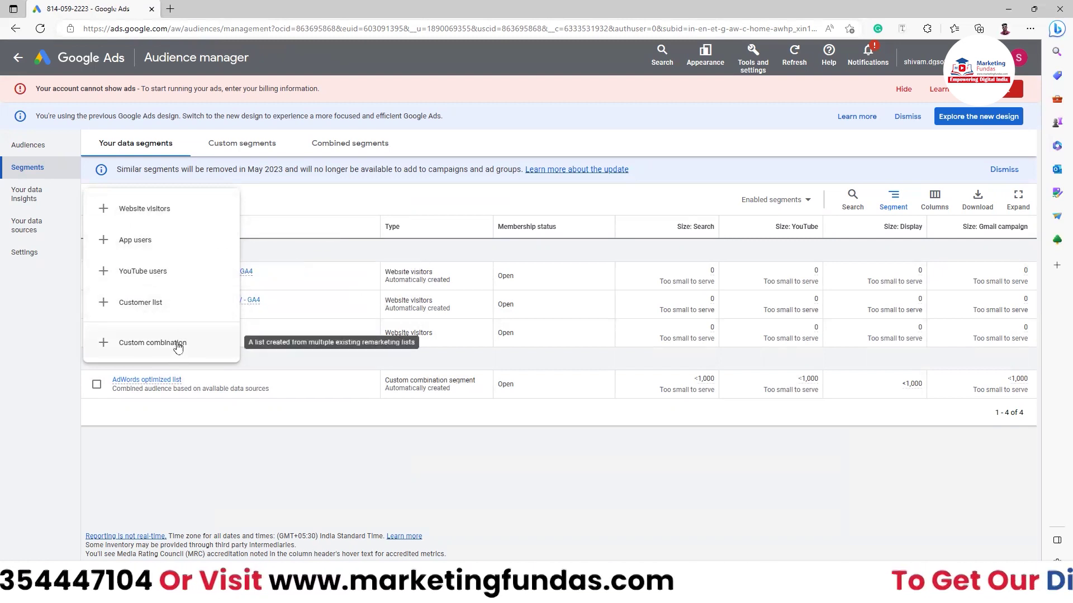
click(135, 217)
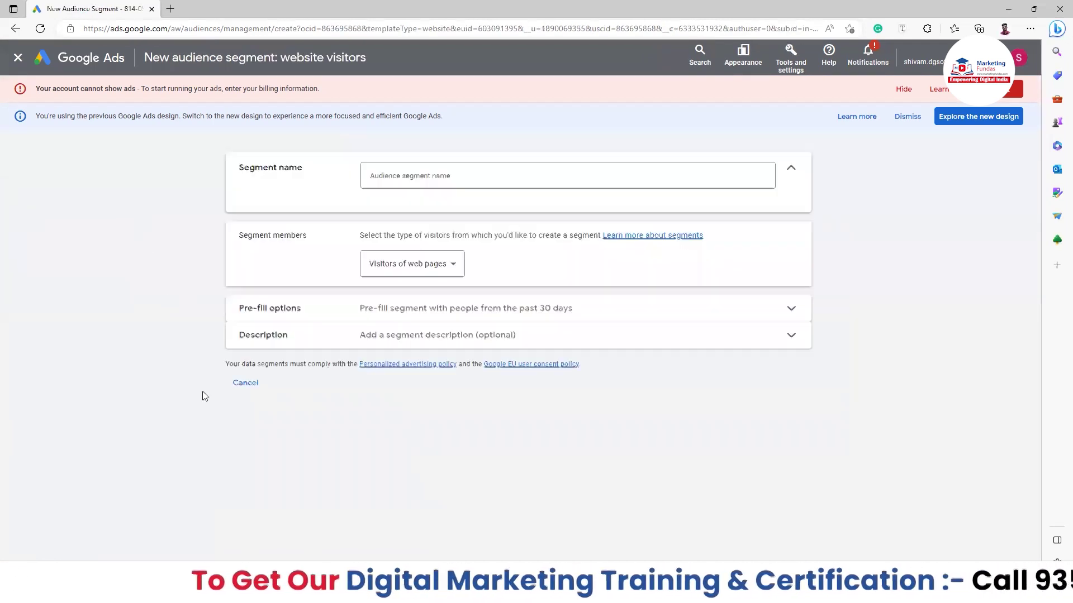
click(434, 175)
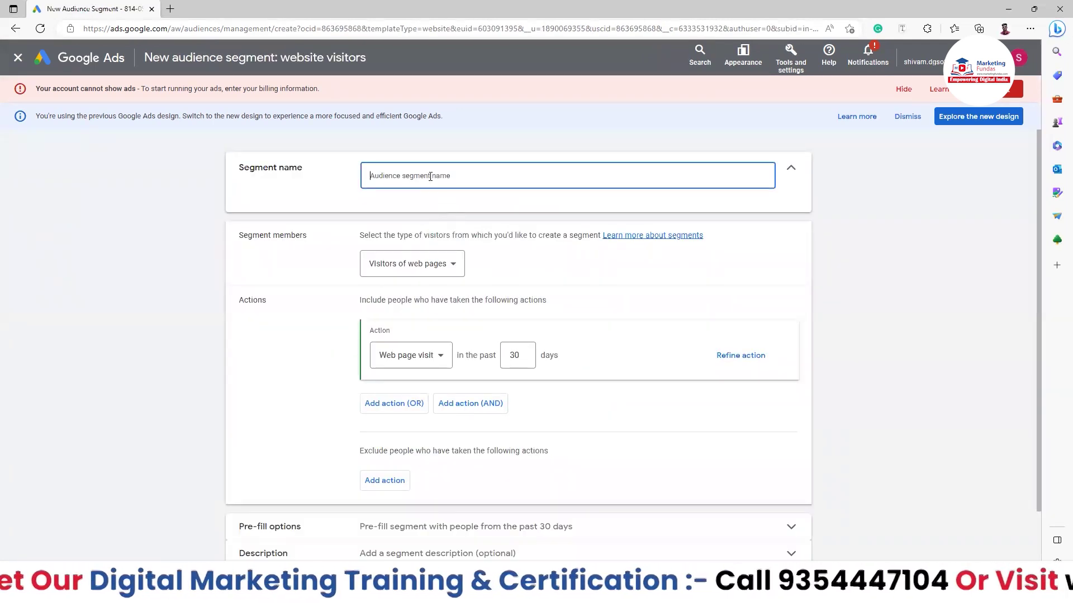
click(425, 268)
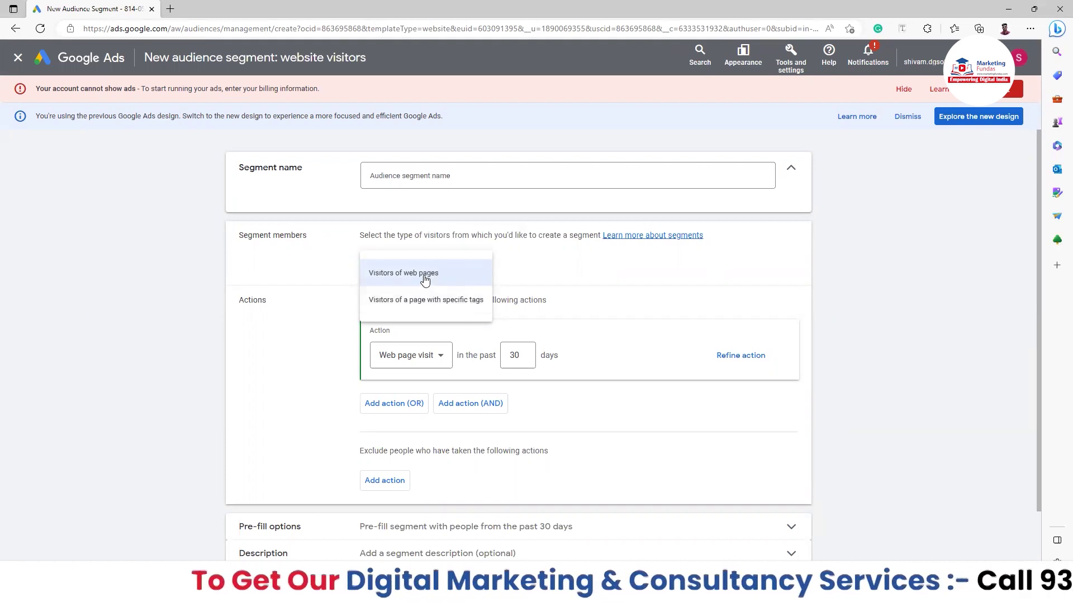
click(567, 272)
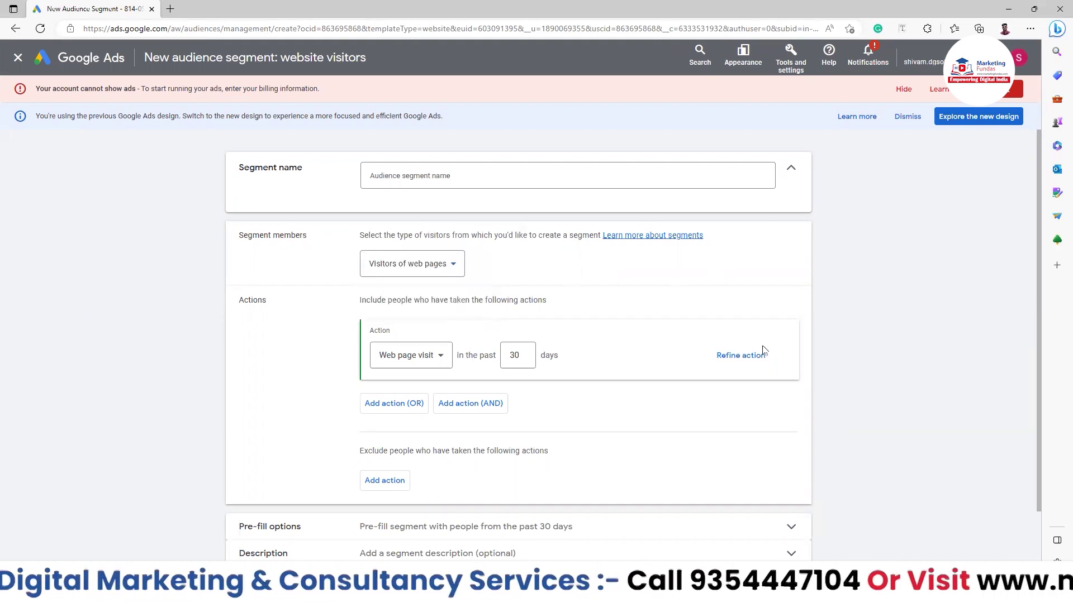
Refine the web page visit action with a Page URL condition that uses the equals operator.
click(740, 356)
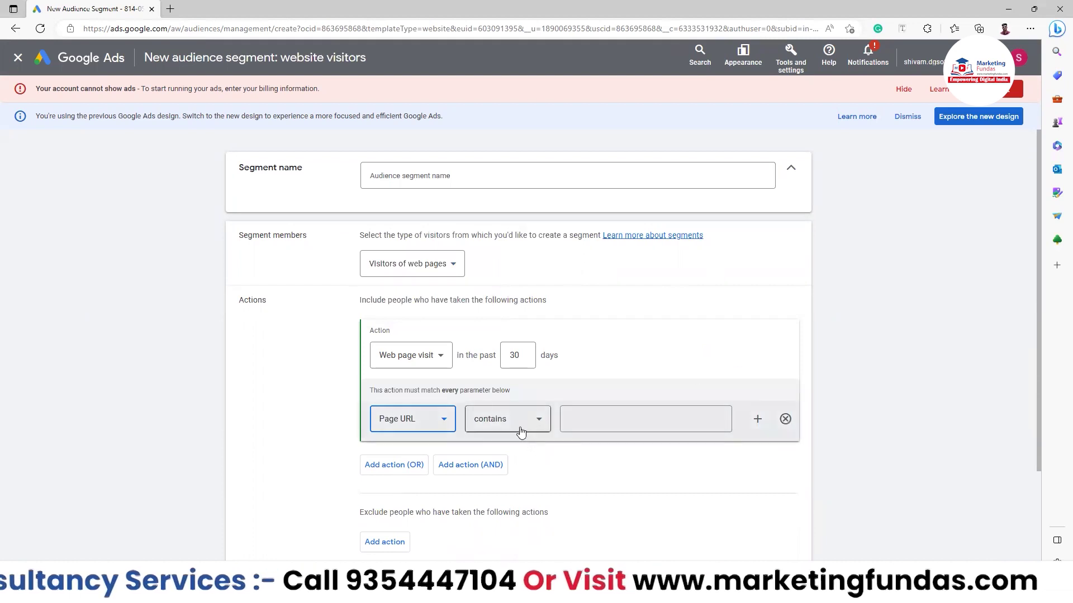
click(584, 422)
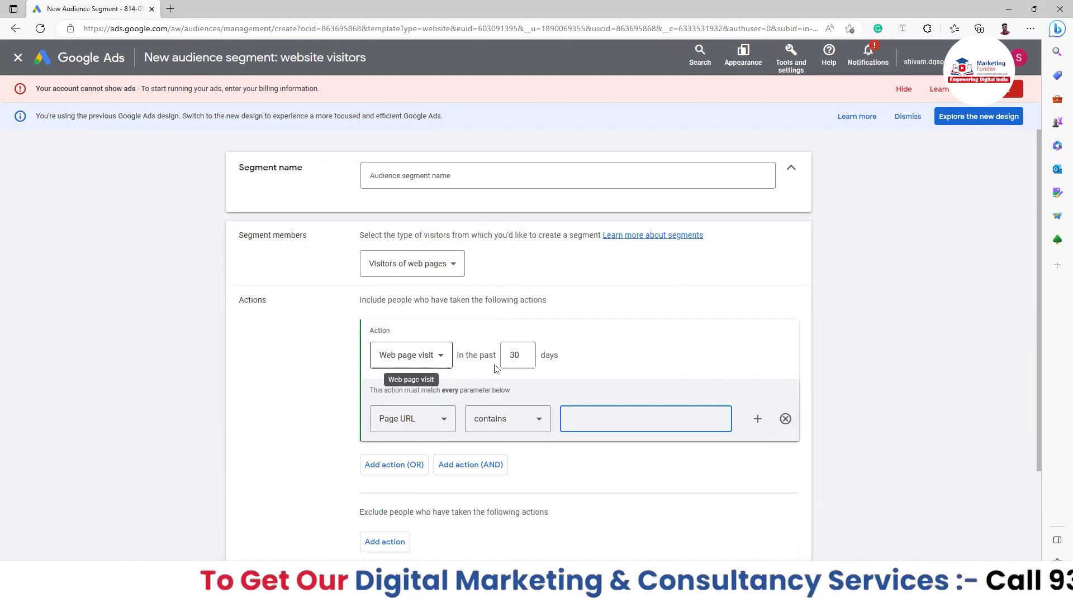
click(517, 355)
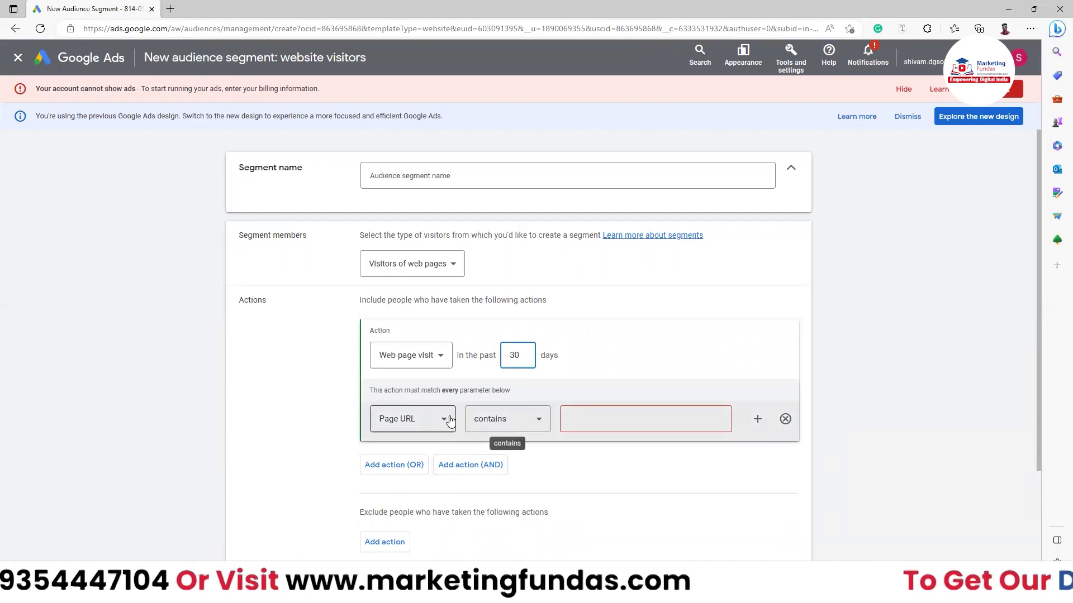
click(516, 421)
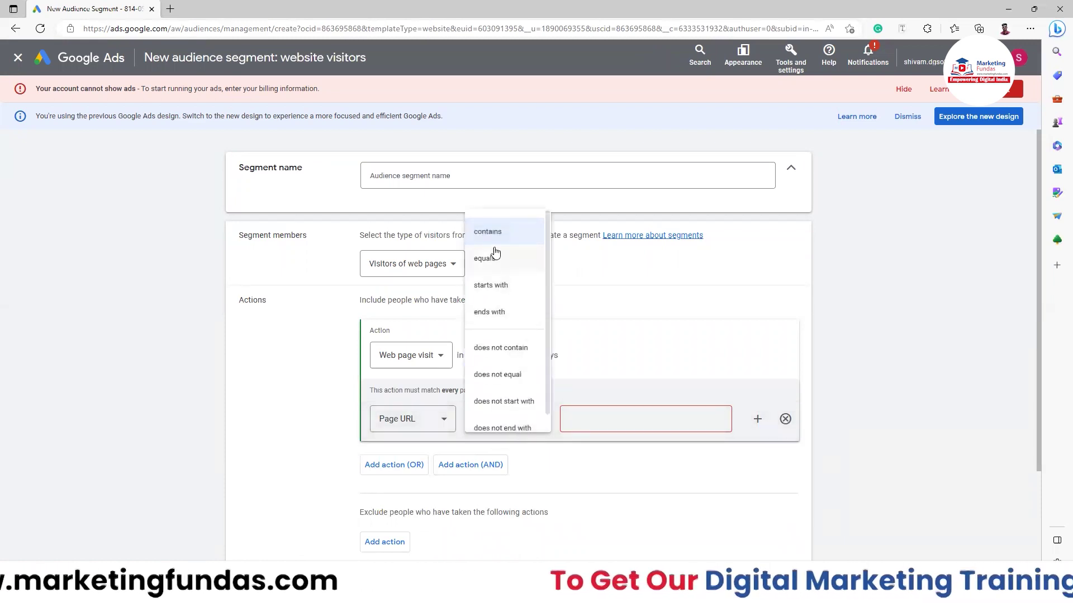
click(485, 258)
click(587, 419)
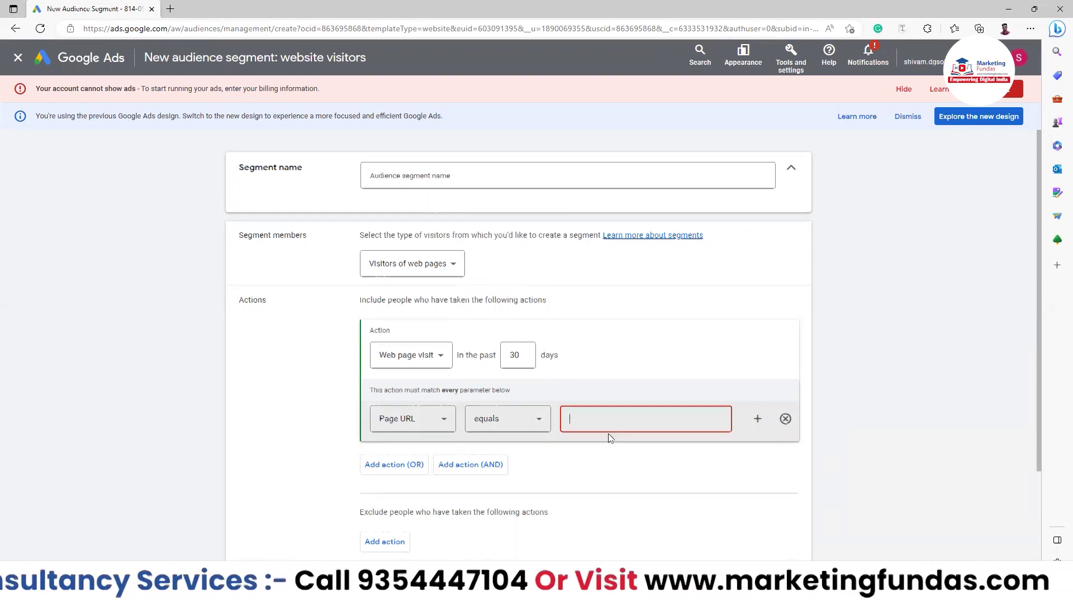
Expand and review the segment's pre-fill options and description sections.
scroll(615, 402, down, 3)
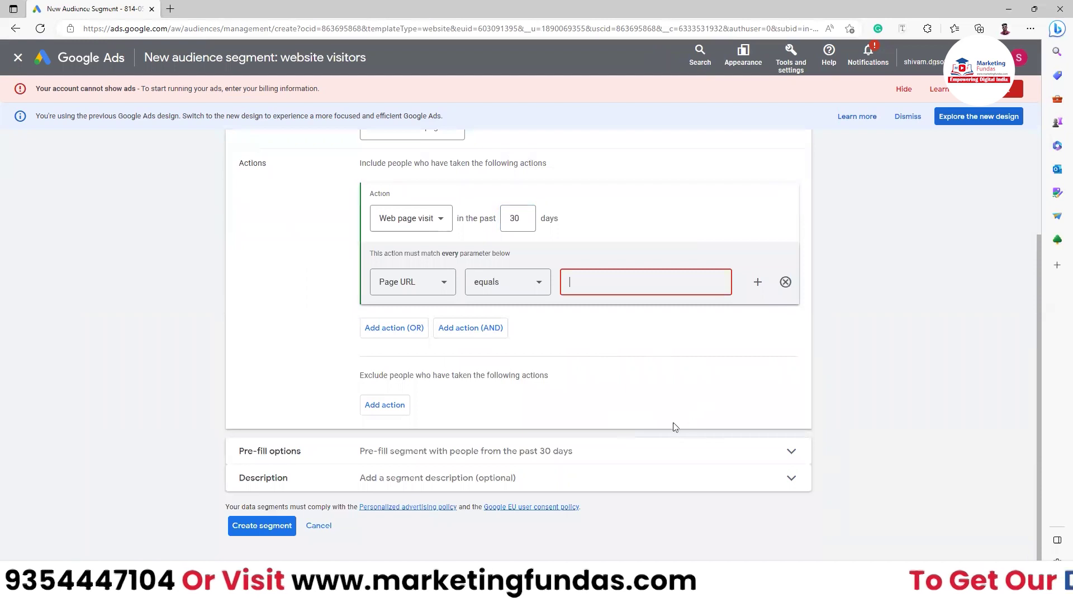
click(673, 448)
scroll(506, 483, down, 1)
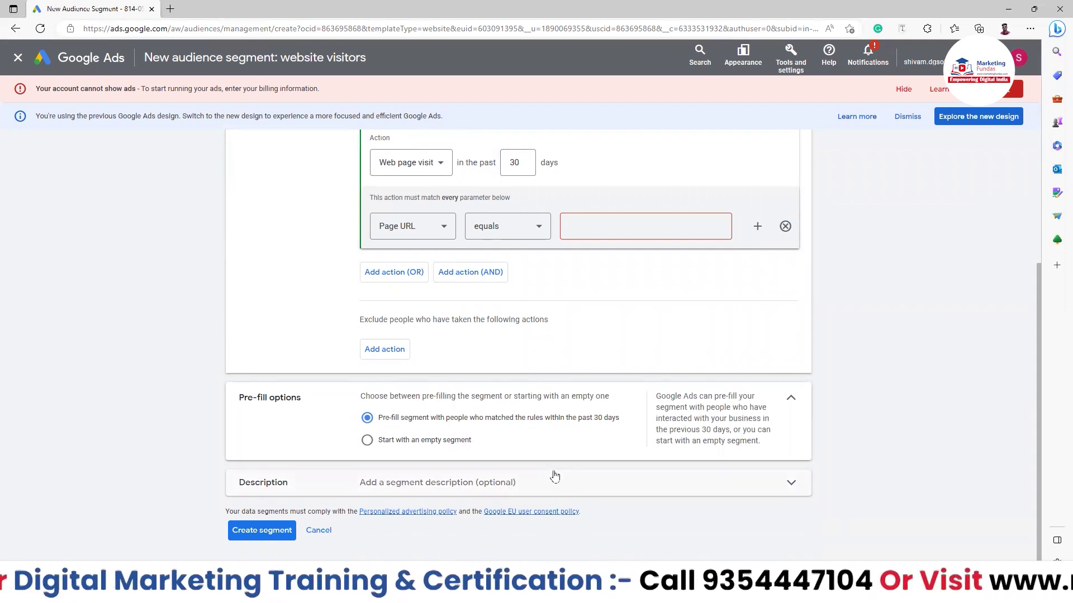
click(568, 489)
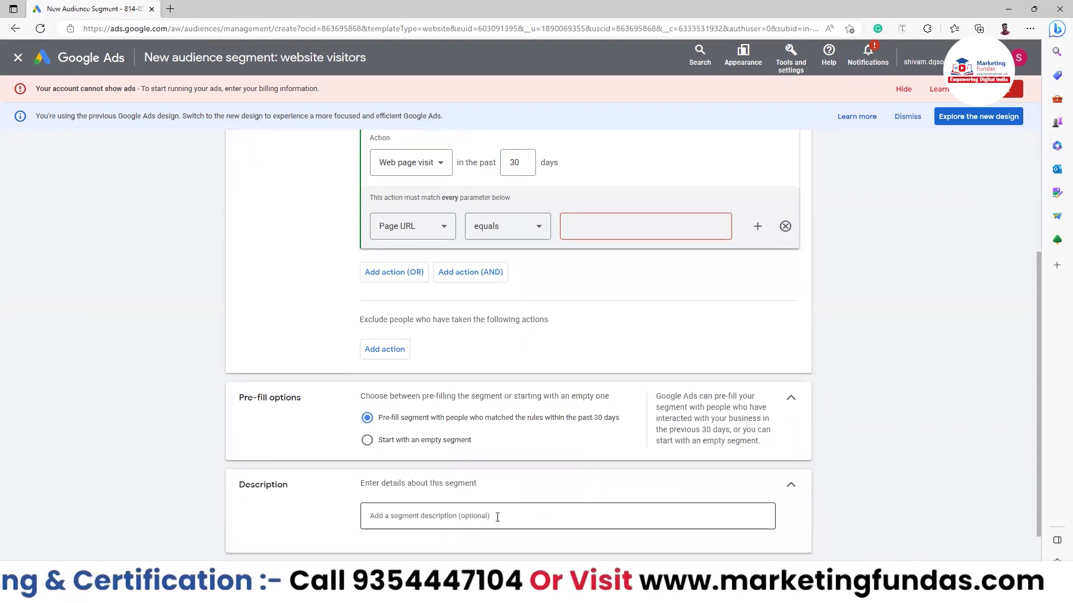
scroll(500, 491, down, 1)
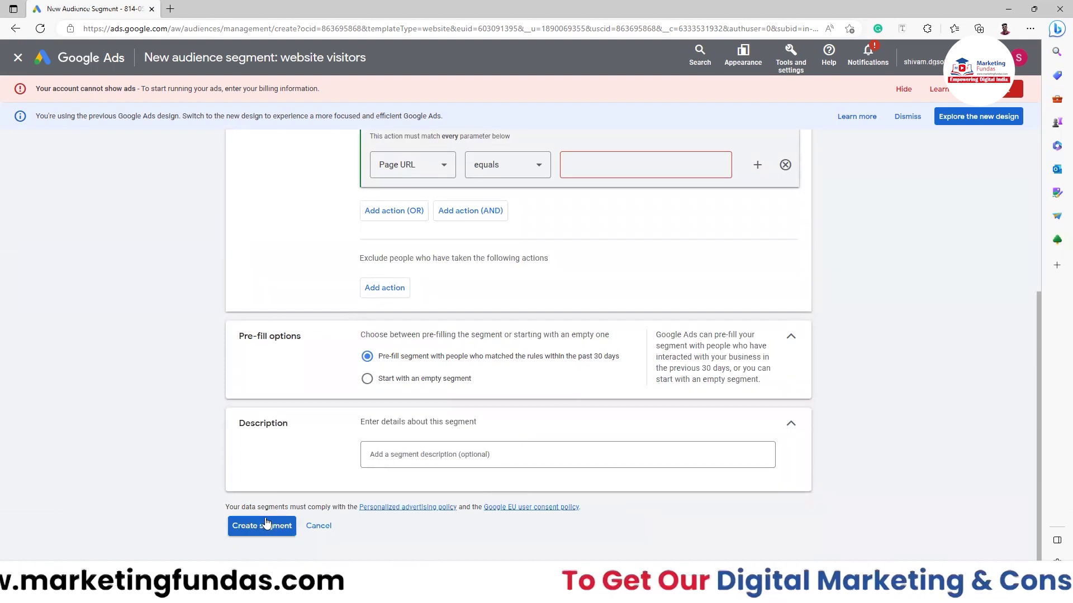
click(646, 171)
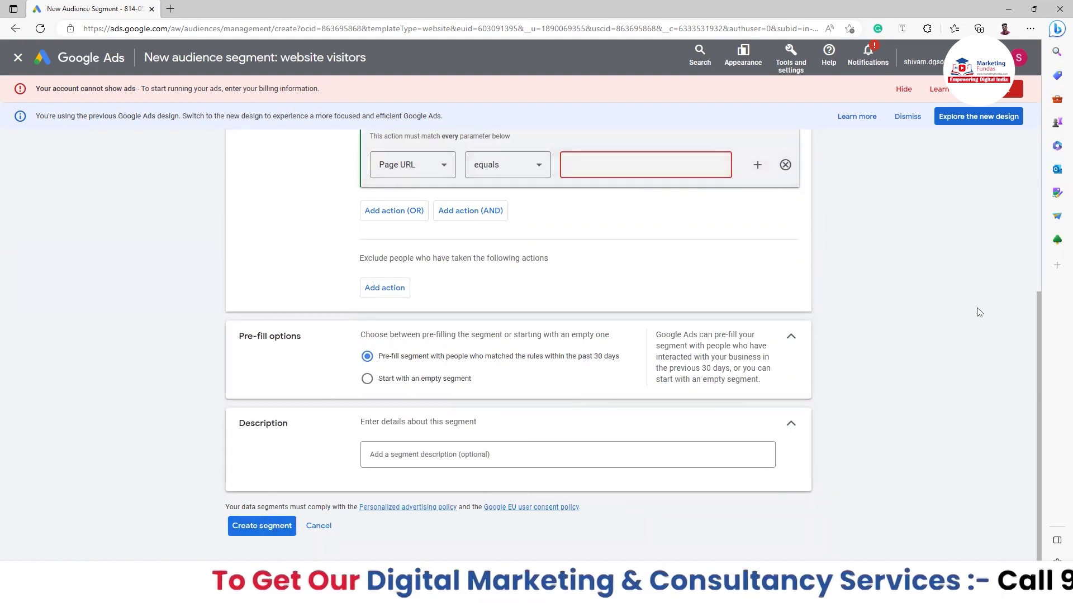
scroll(1040, 301, up, 1)
scroll(1040, 301, up, 5)
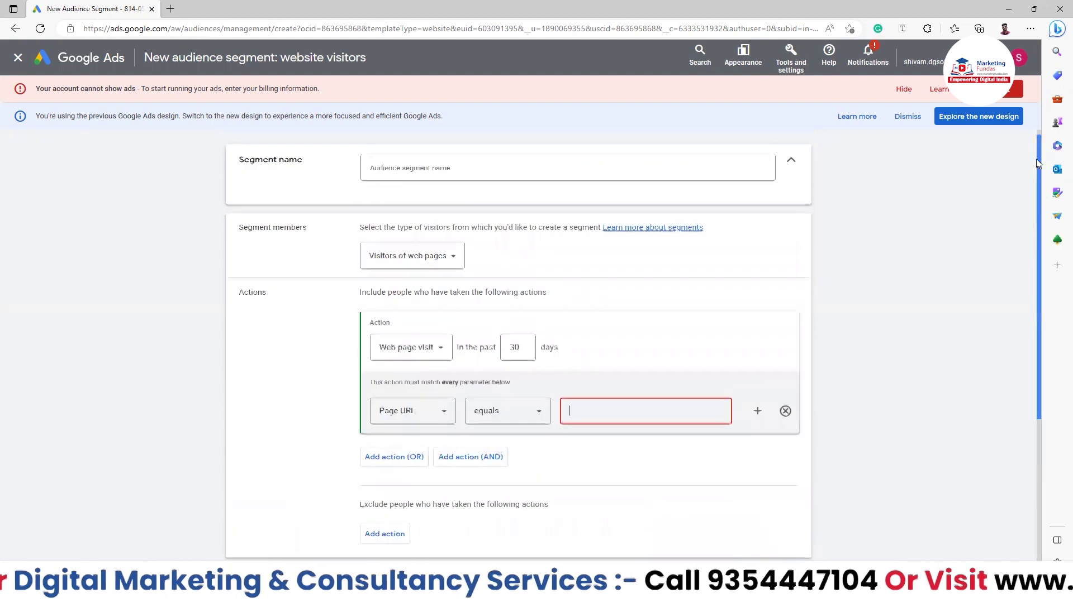
Name the segment "who visited my home page".
click(425, 174)
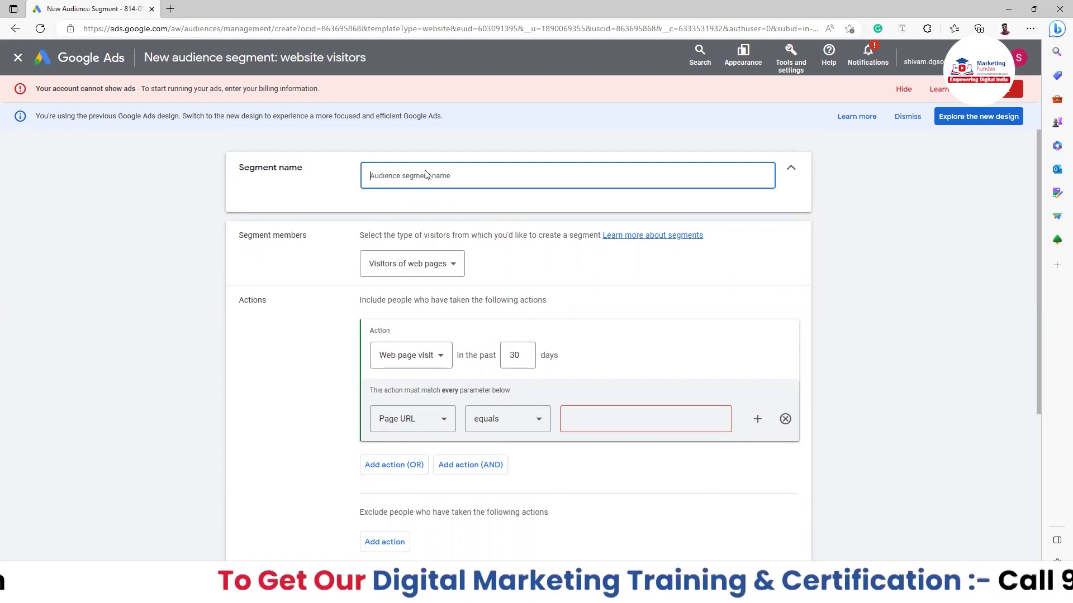
text(who)
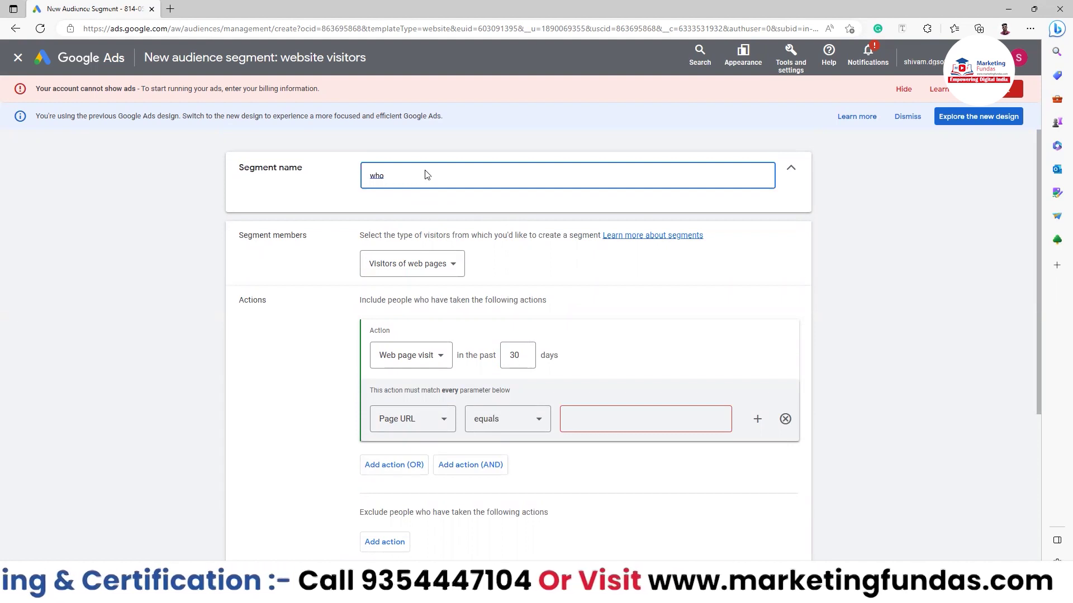
text( visi)
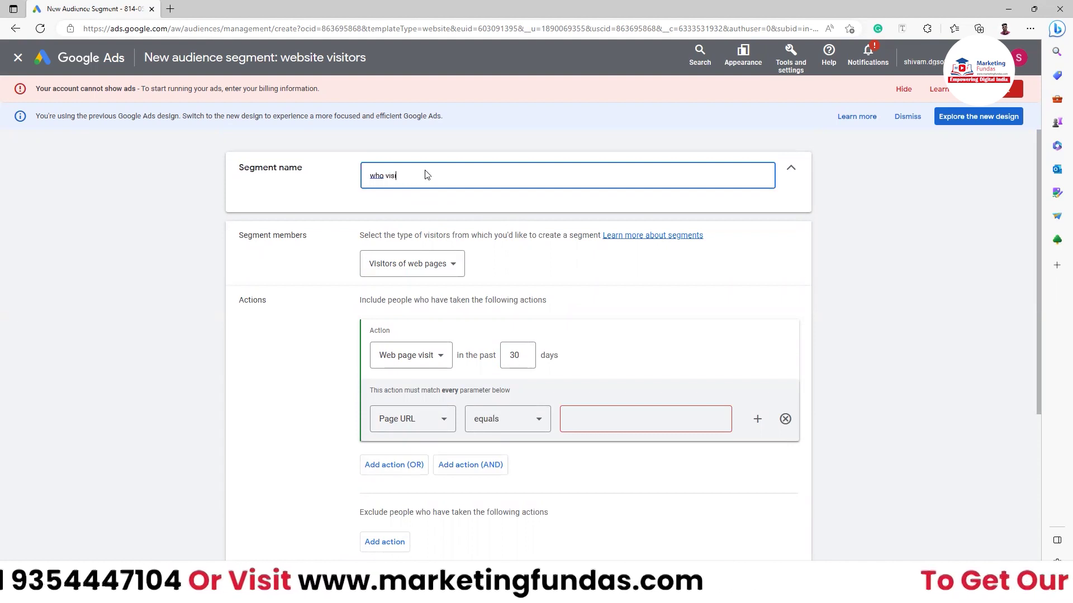
text(ted m)
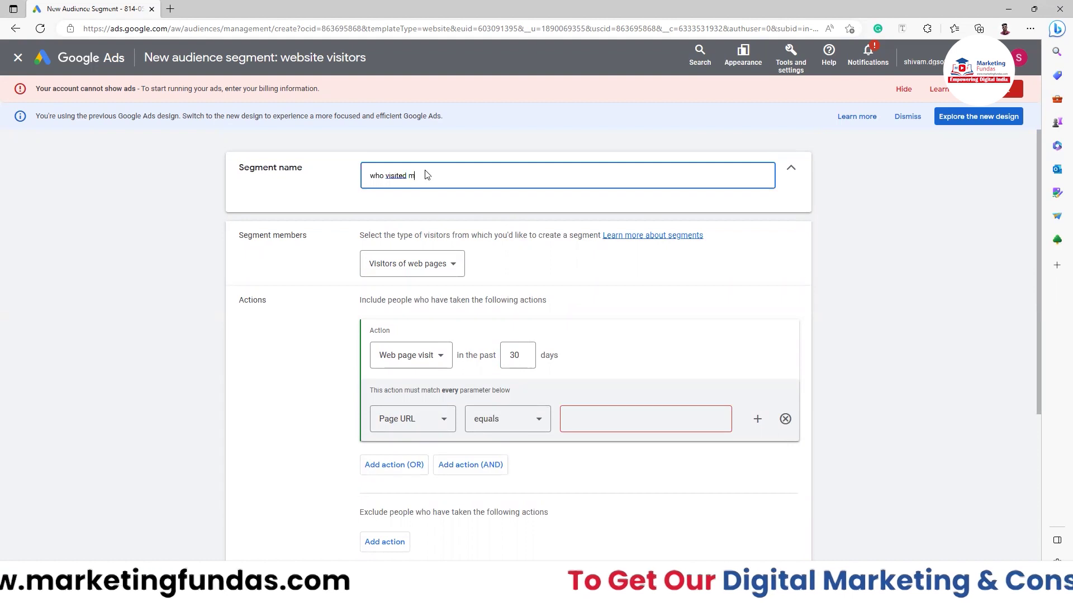
text(y home page)
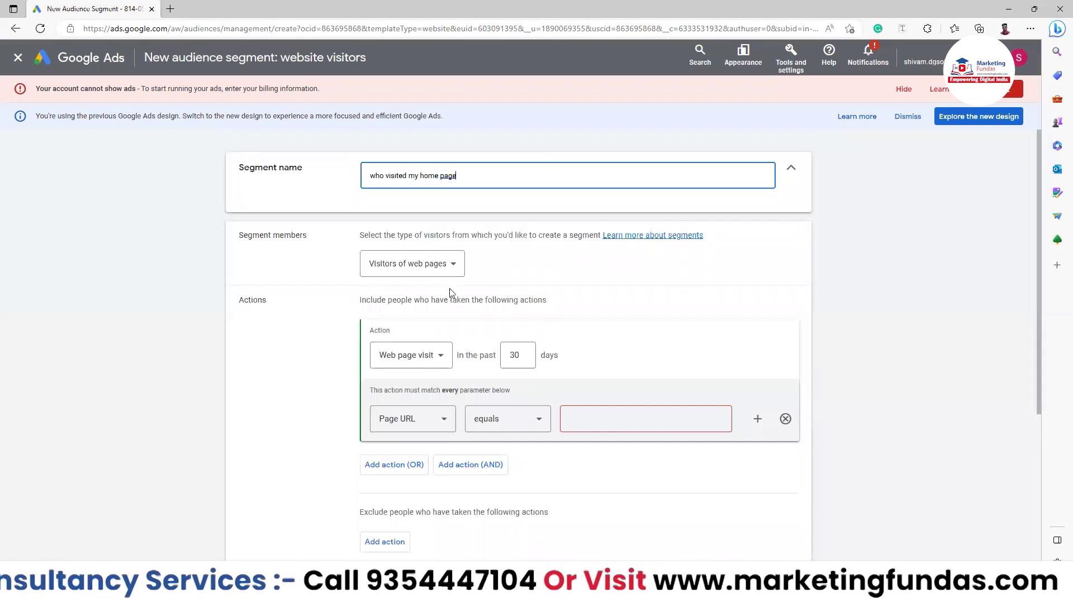
Set the web page visit action's period to the past 90 days and check its Page URL equals condition.
drag(520, 359, 508, 361)
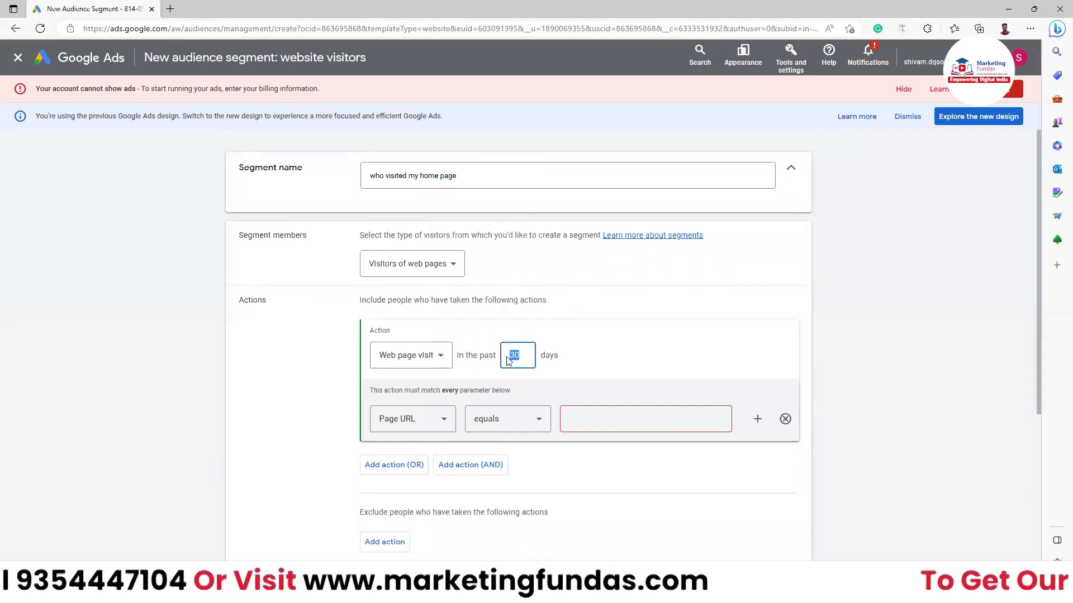
text(90)
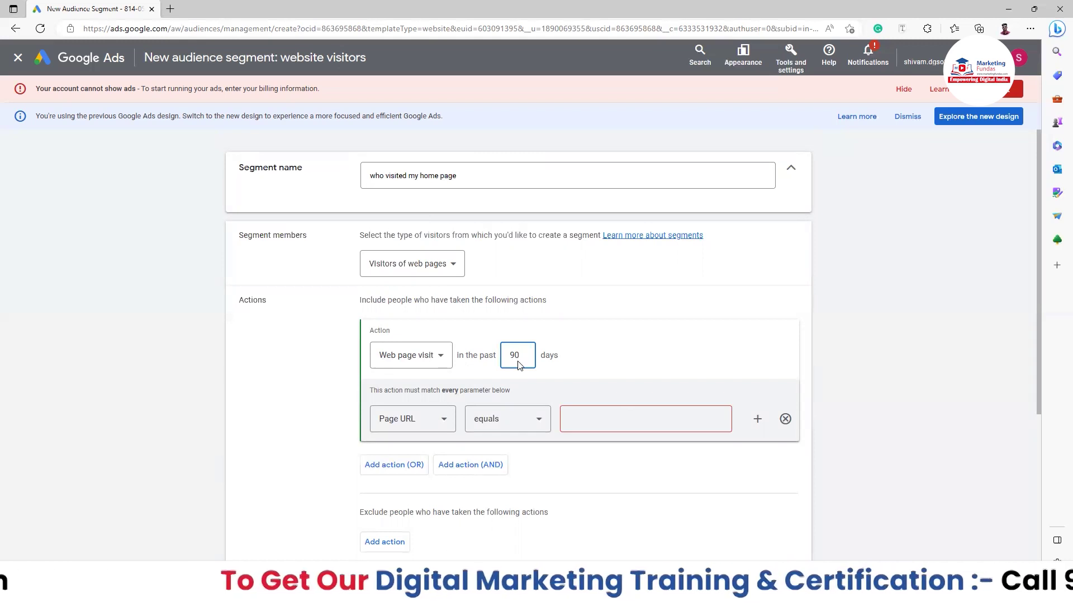
click(597, 420)
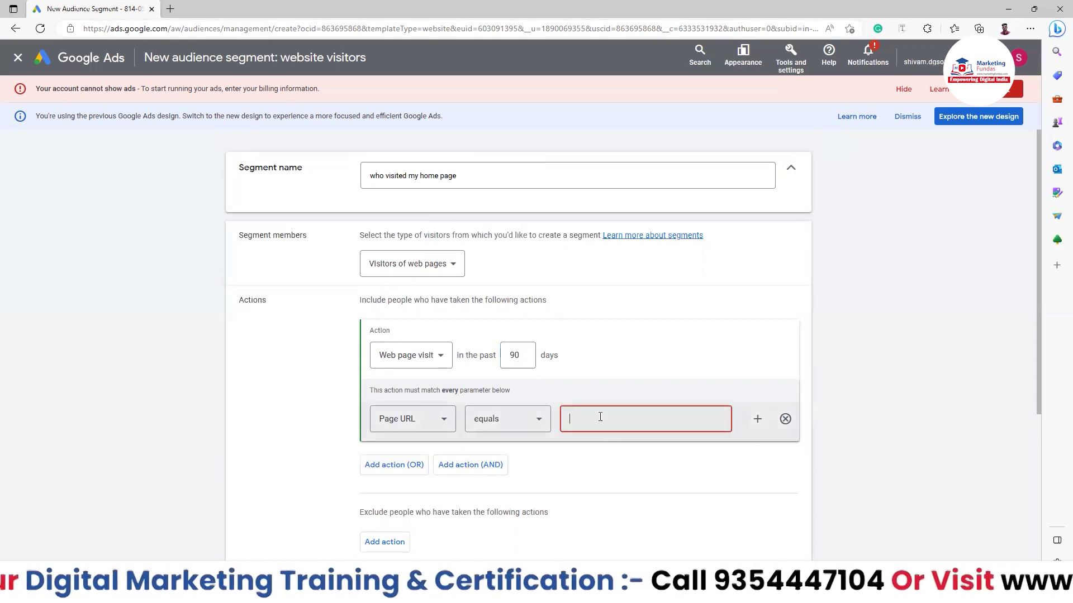
click(448, 423)
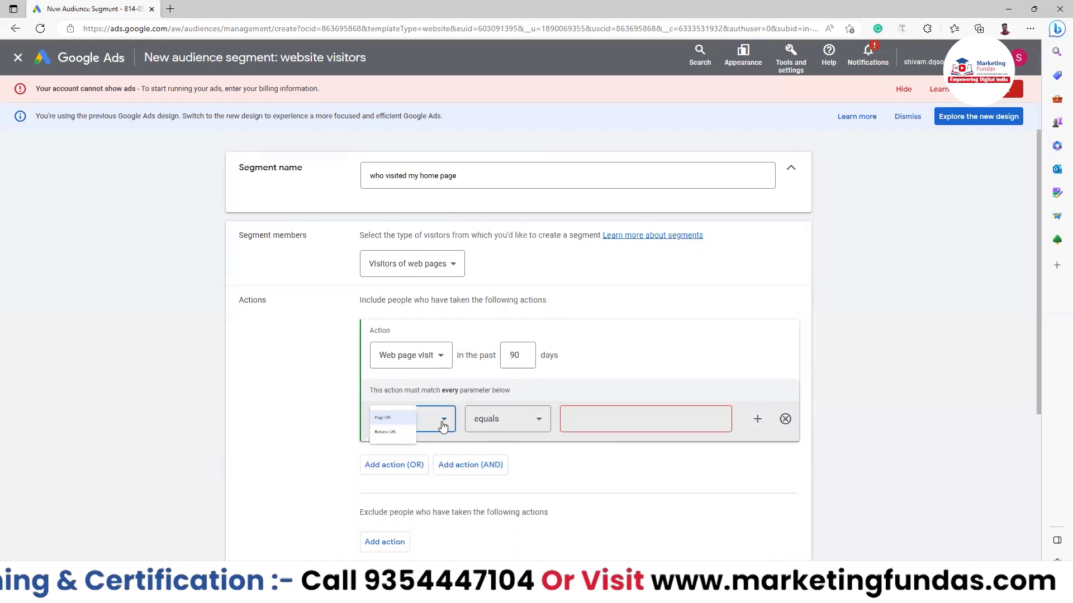
click(508, 426)
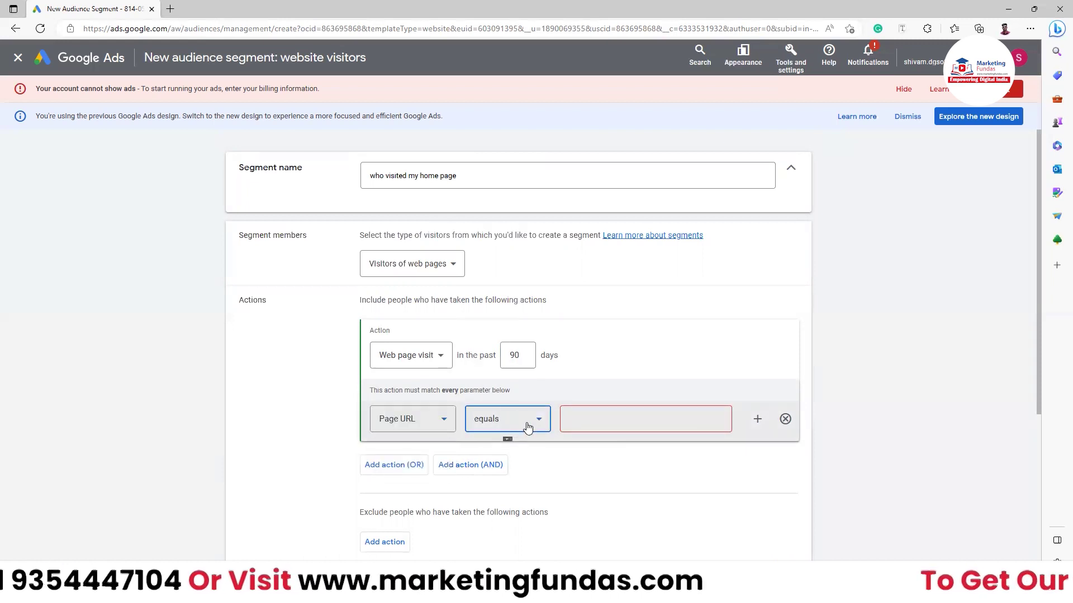
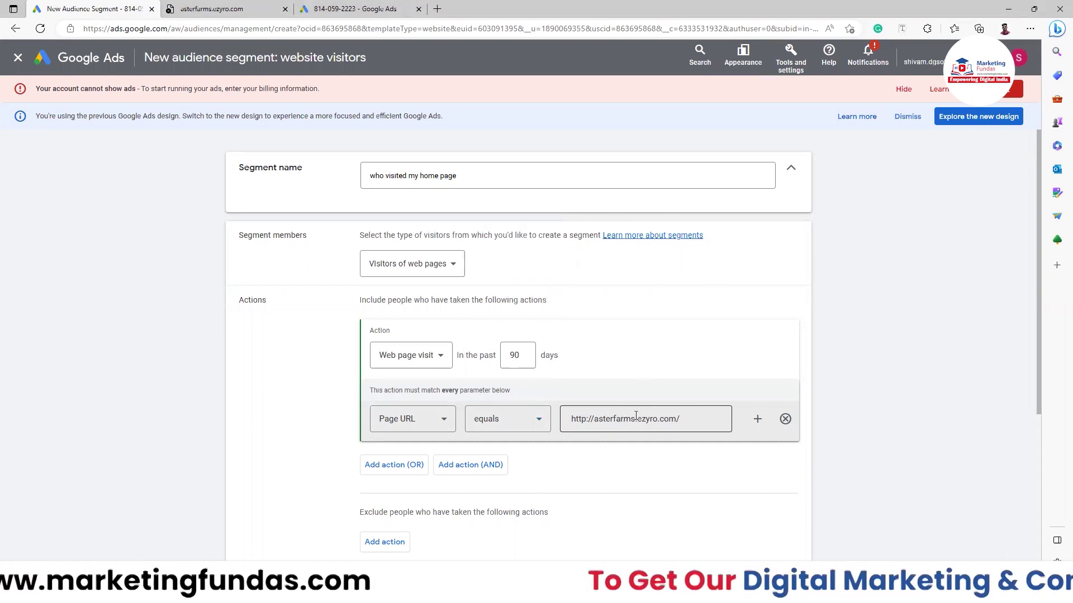
scroll(667, 420, down, 3)
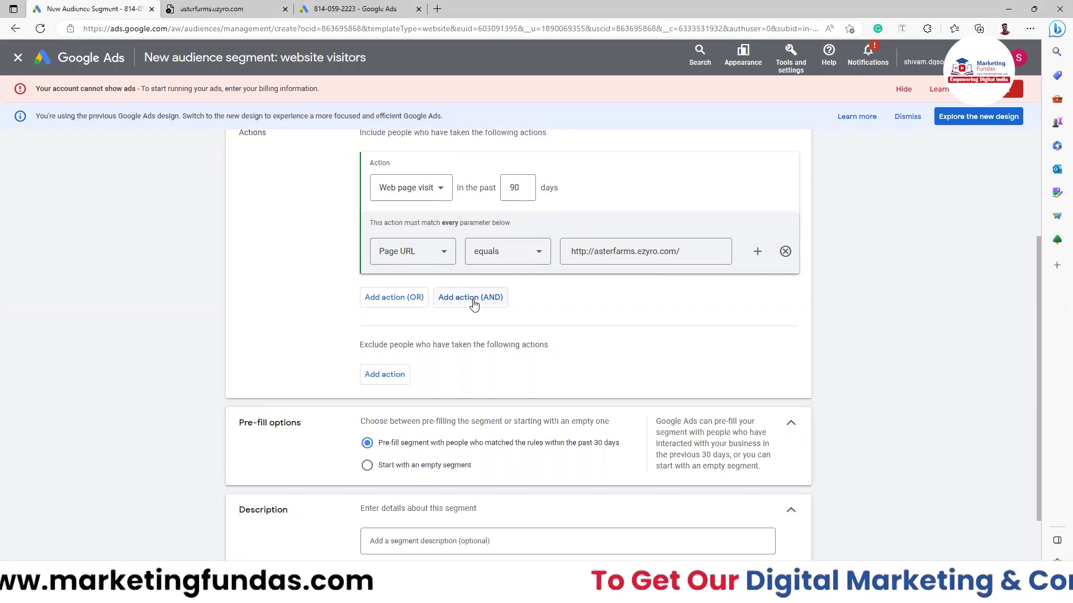
click(374, 299)
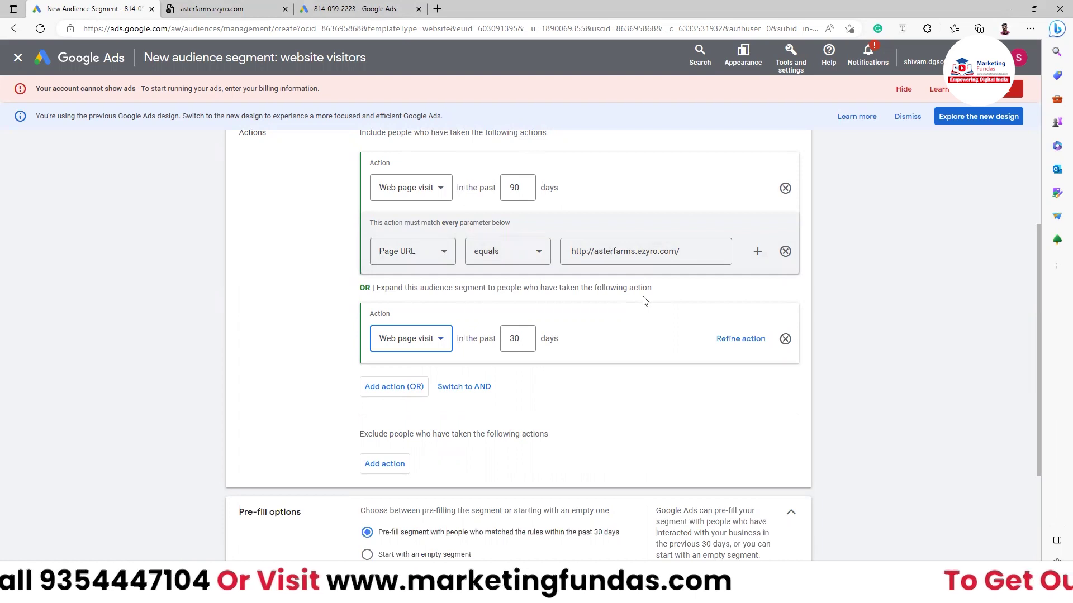
click(785, 338)
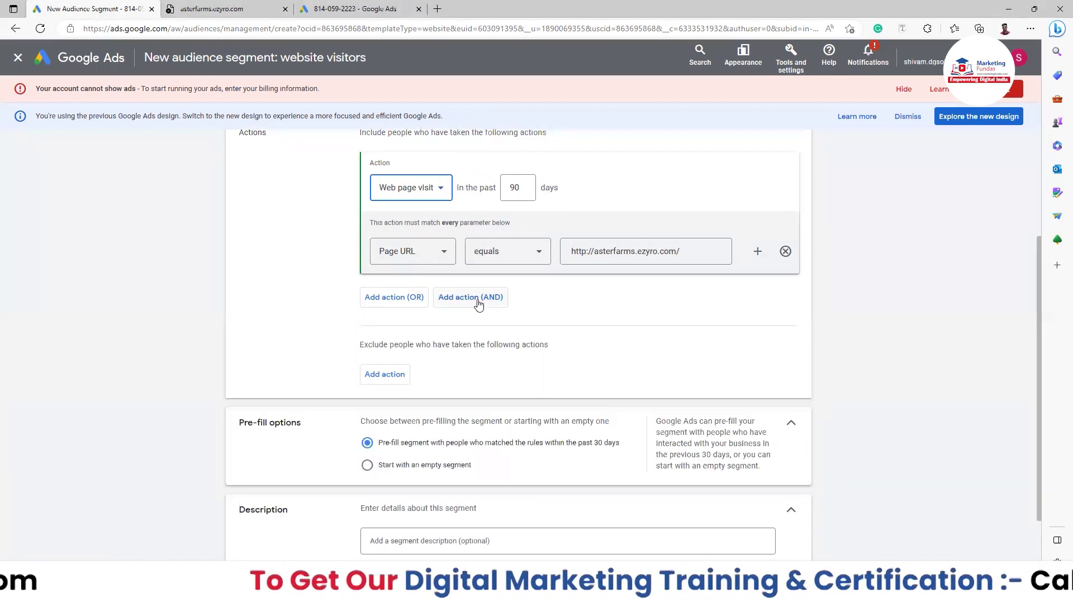
click(479, 304)
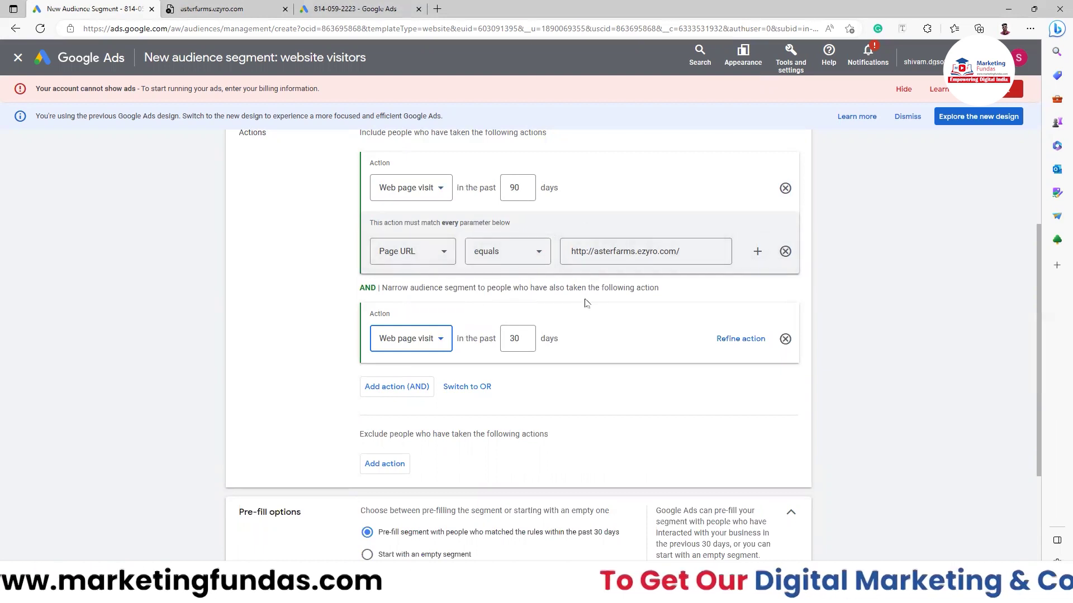
click(726, 339)
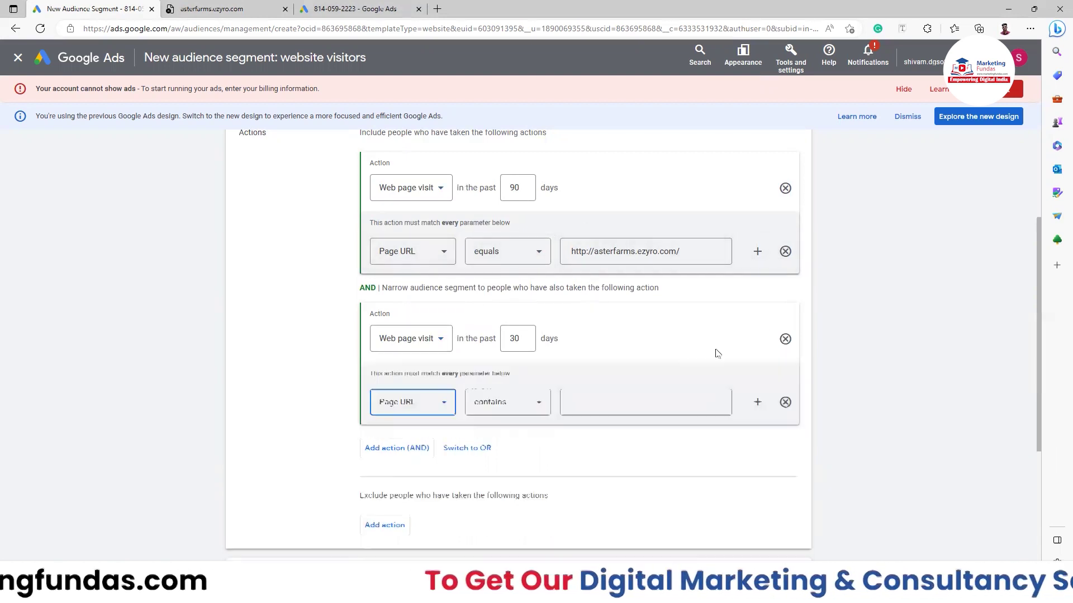
click(428, 405)
click(391, 408)
click(519, 402)
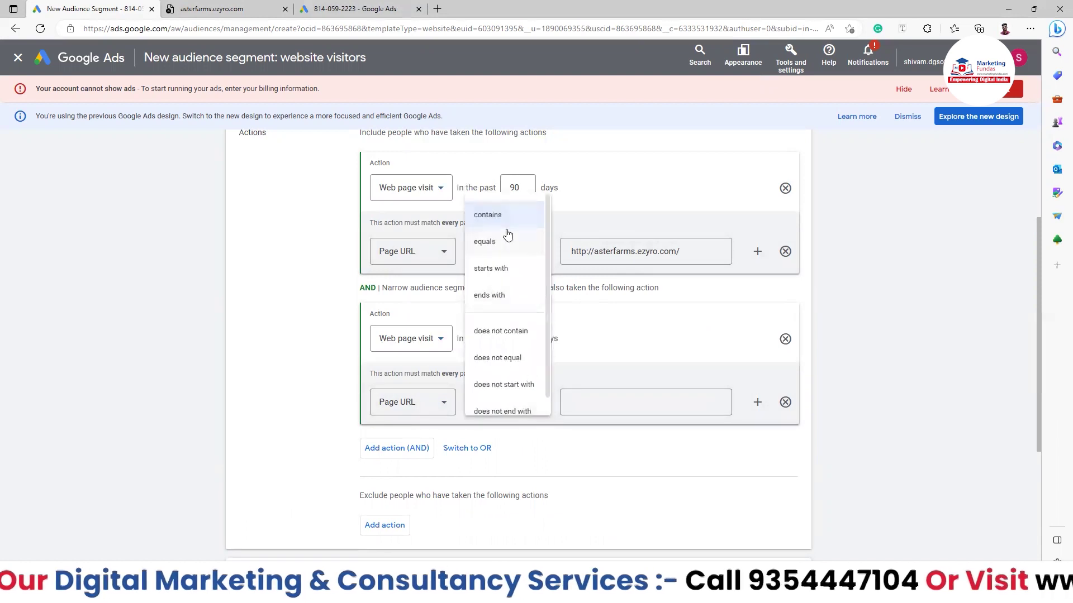
click(509, 248)
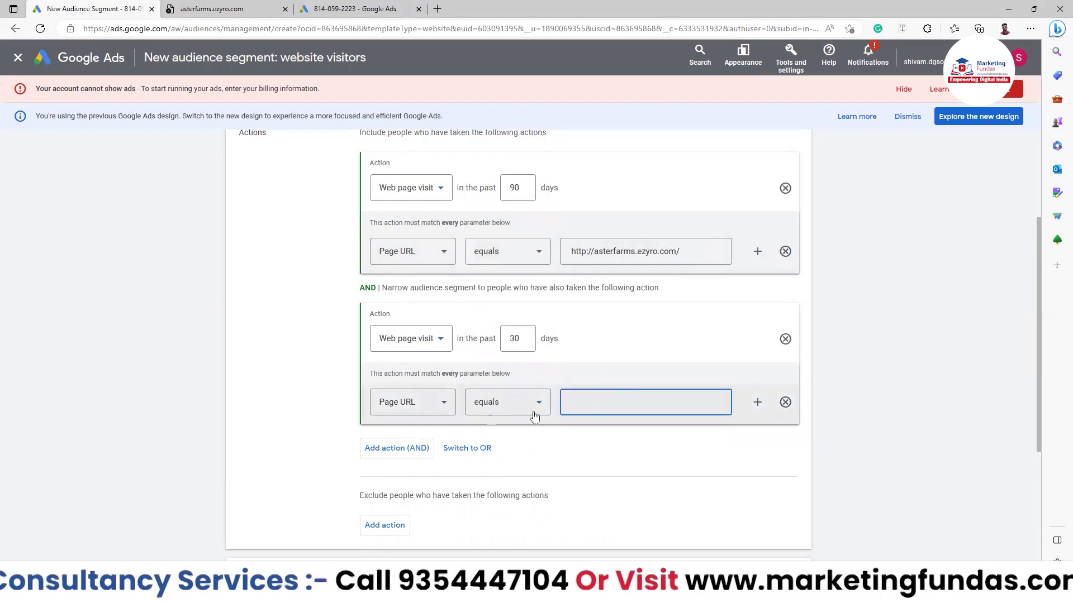
click(484, 411)
click(492, 218)
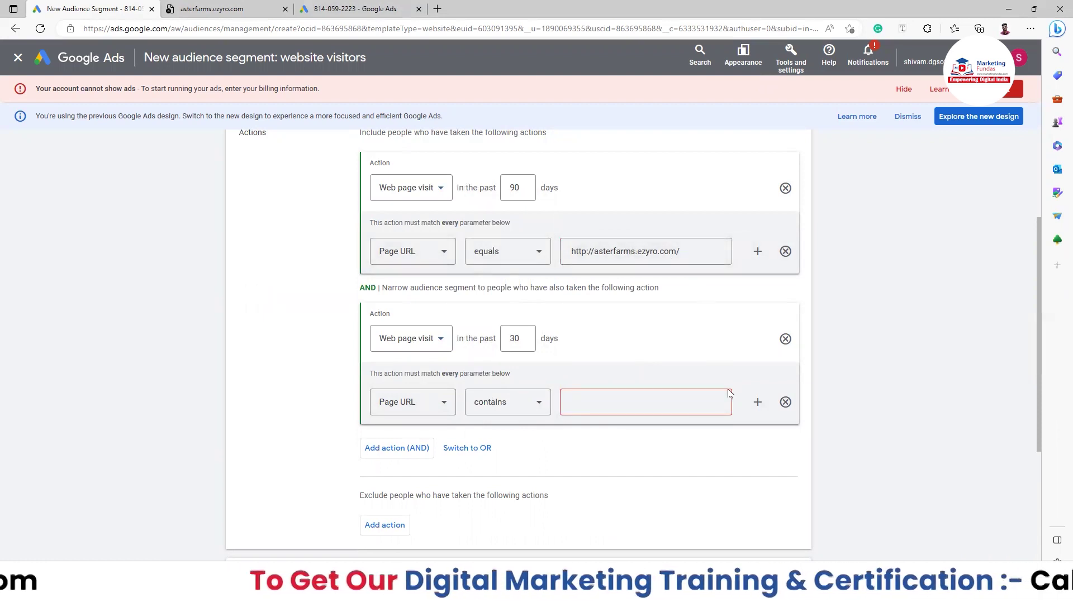
click(652, 402)
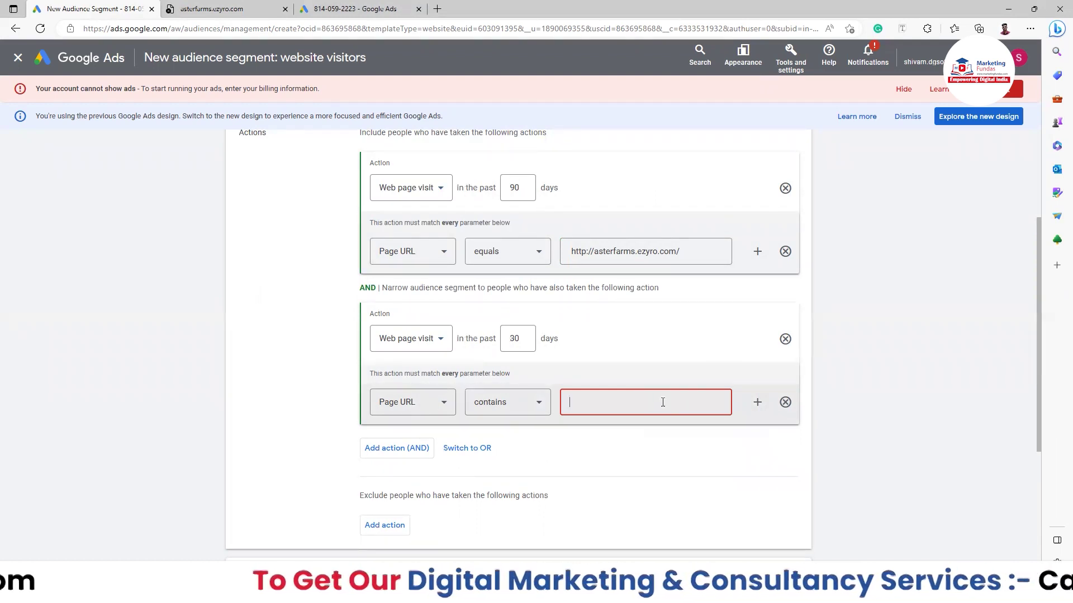
click(786, 338)
Create the website visitors segment and go to the account overview.
scroll(447, 419, down, 1)
click(260, 519)
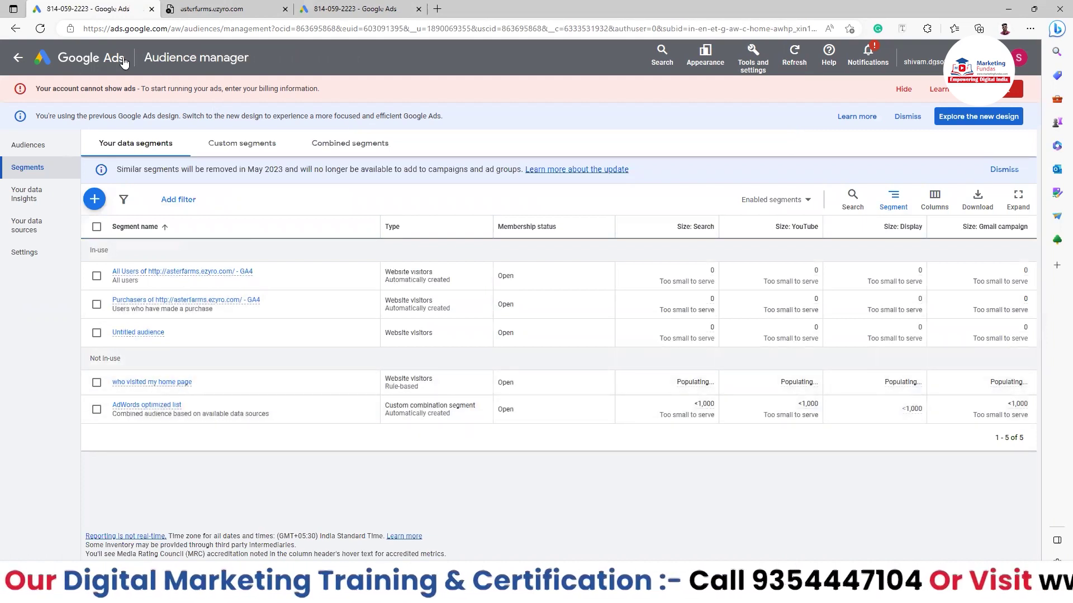
click(104, 62)
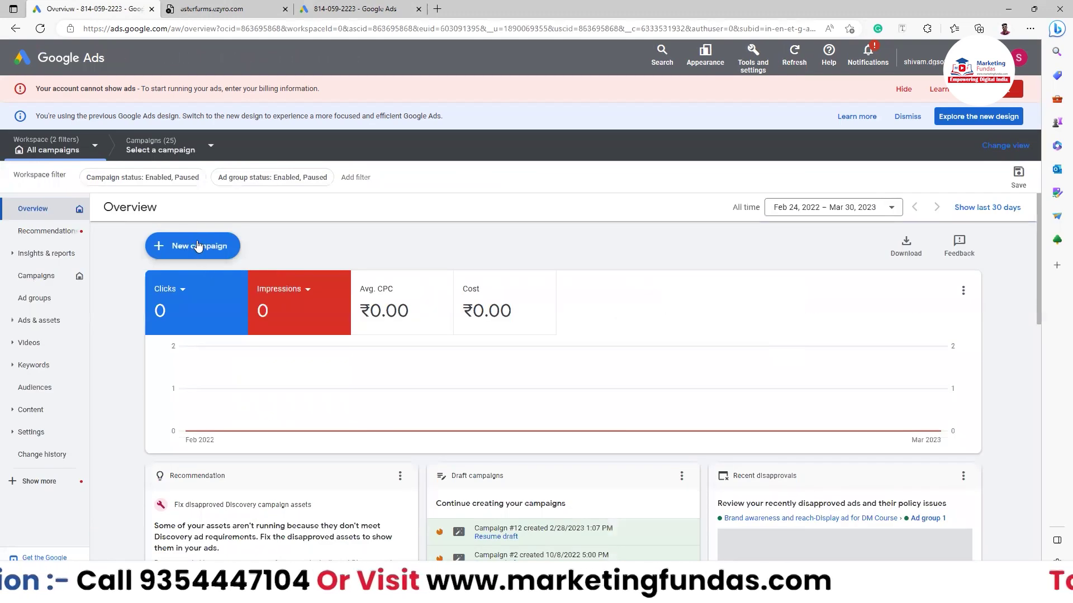
Start a new campaign without a goal's guidance and choose the Search campaign type.
click(197, 246)
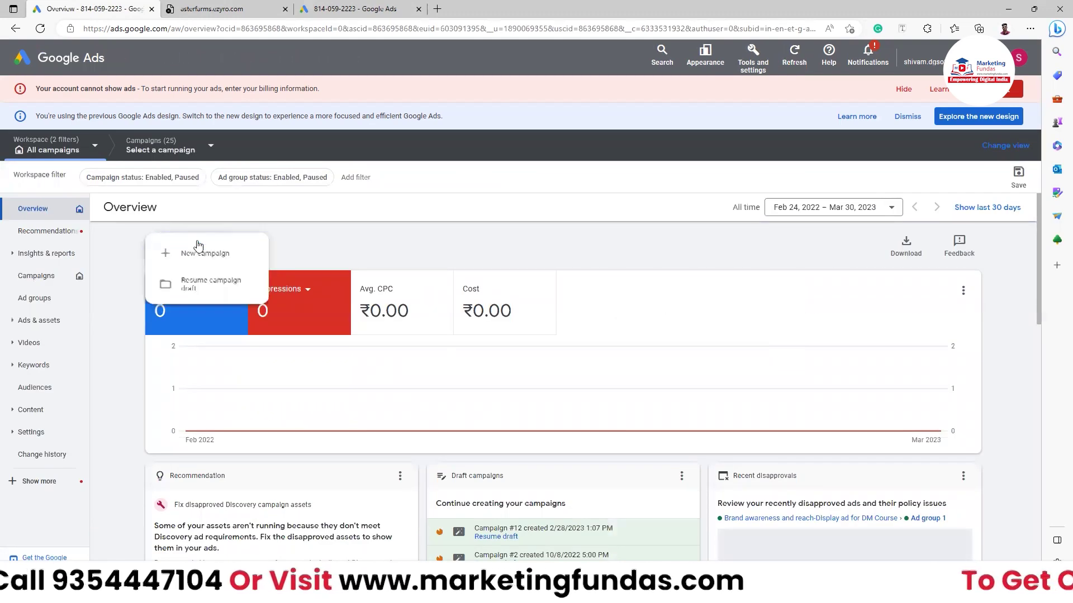
click(210, 255)
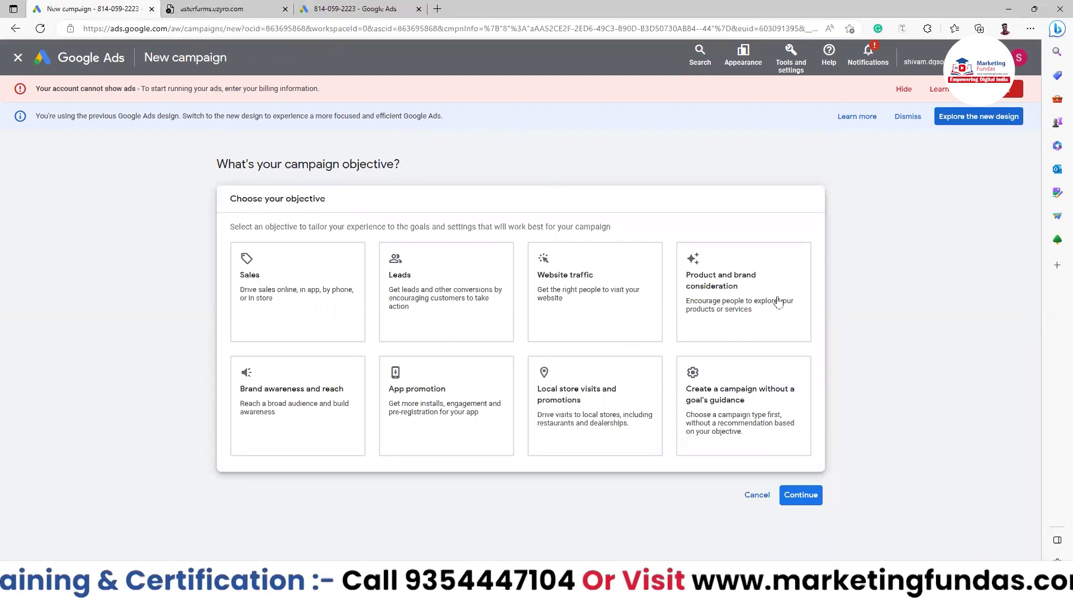
click(738, 410)
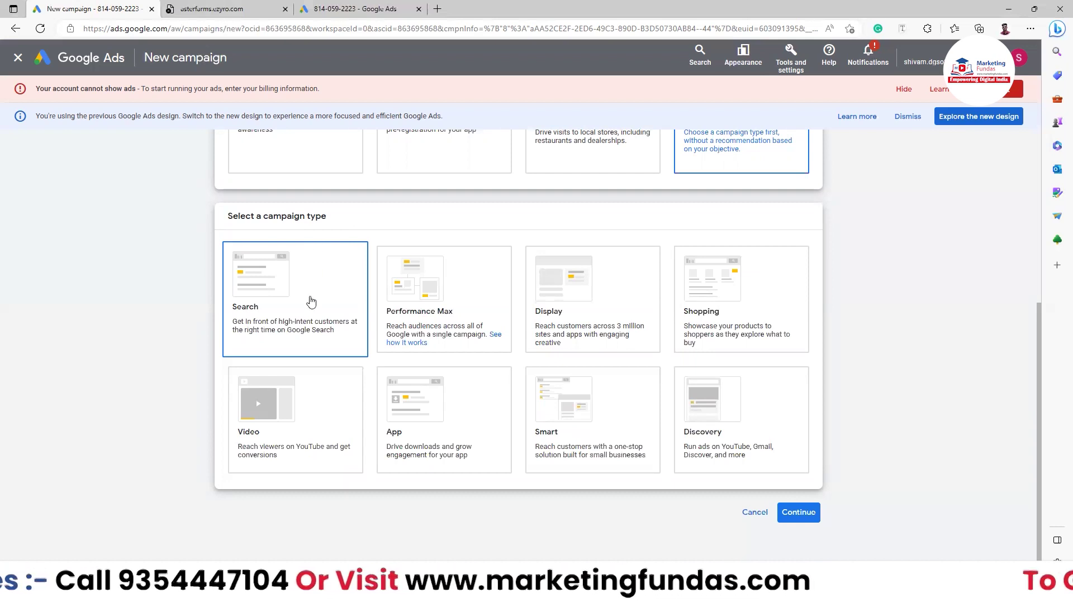
click(802, 512)
Remove the Page views conversion goal from the campaign.
click(788, 420)
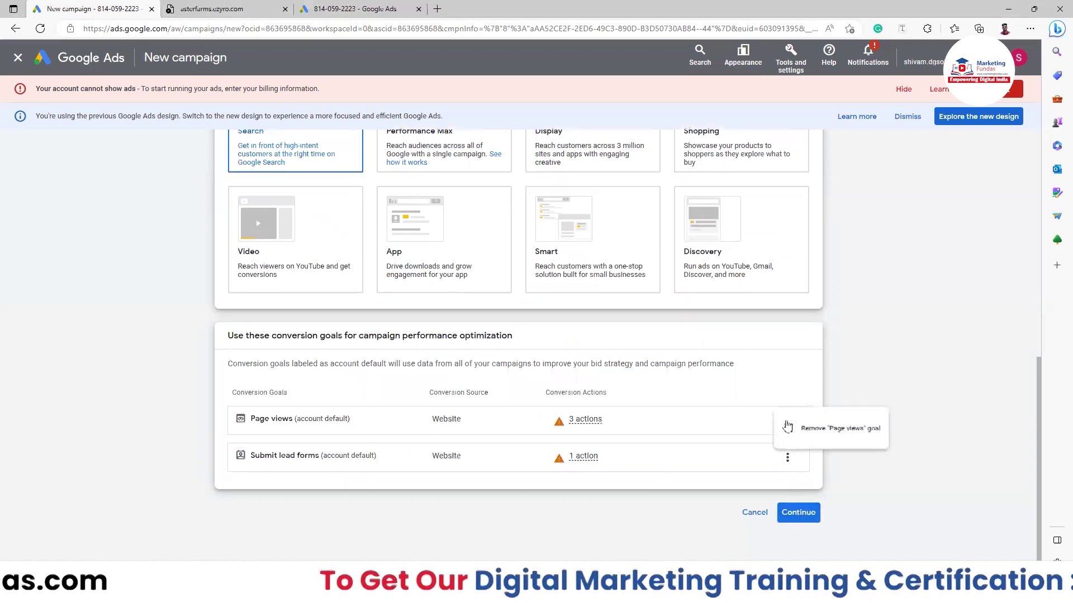
click(796, 431)
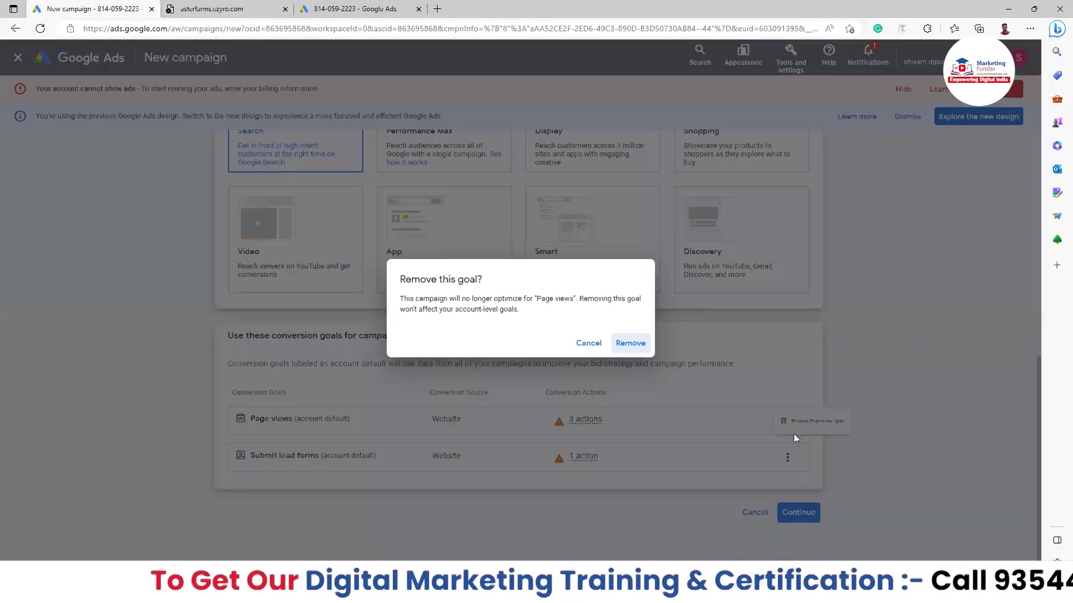
click(640, 346)
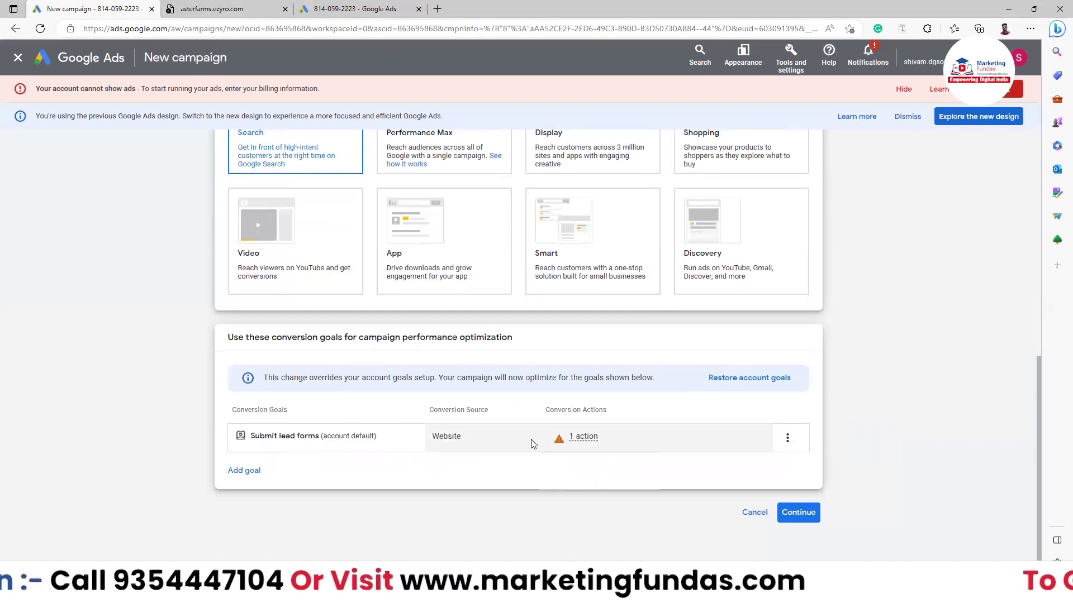
mouse_move(531, 442)
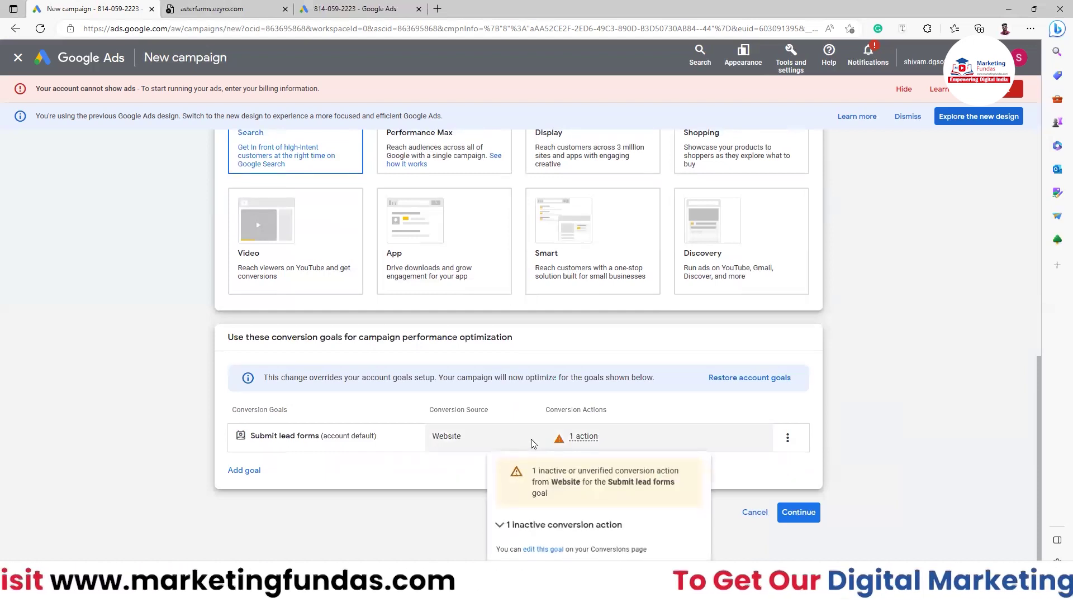
scroll(566, 168, up, 1)
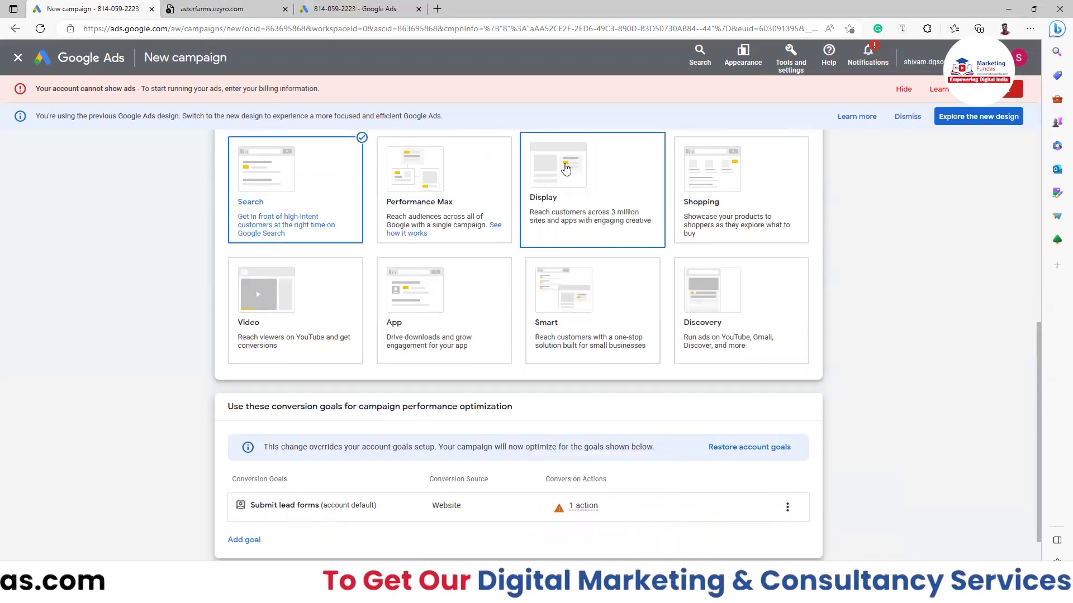
scroll(627, 240, up, 1)
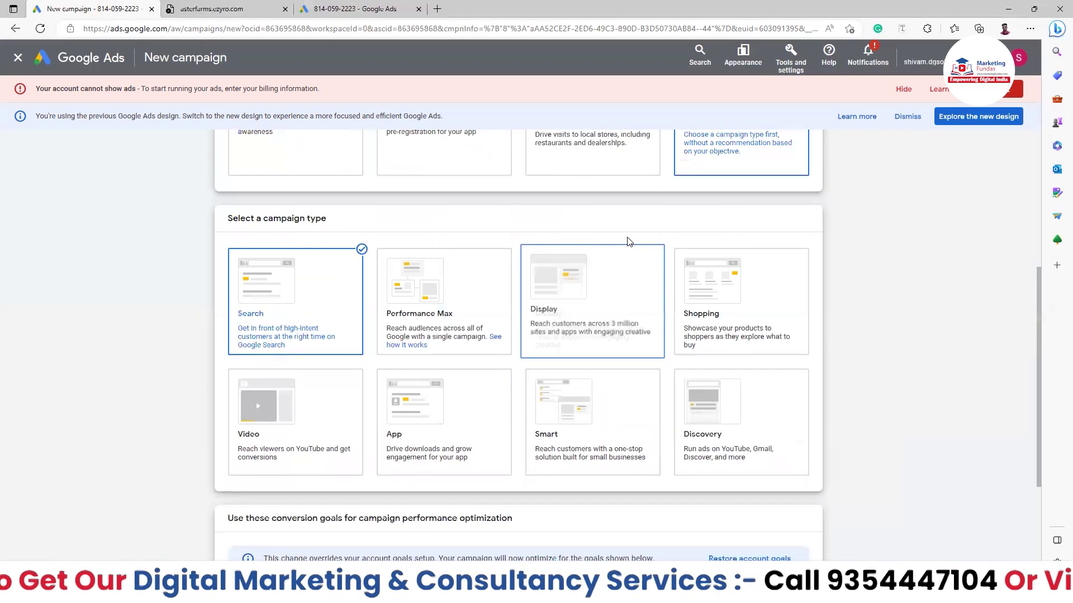
scroll(740, 303, up, 1)
scroll(778, 335, down, 2)
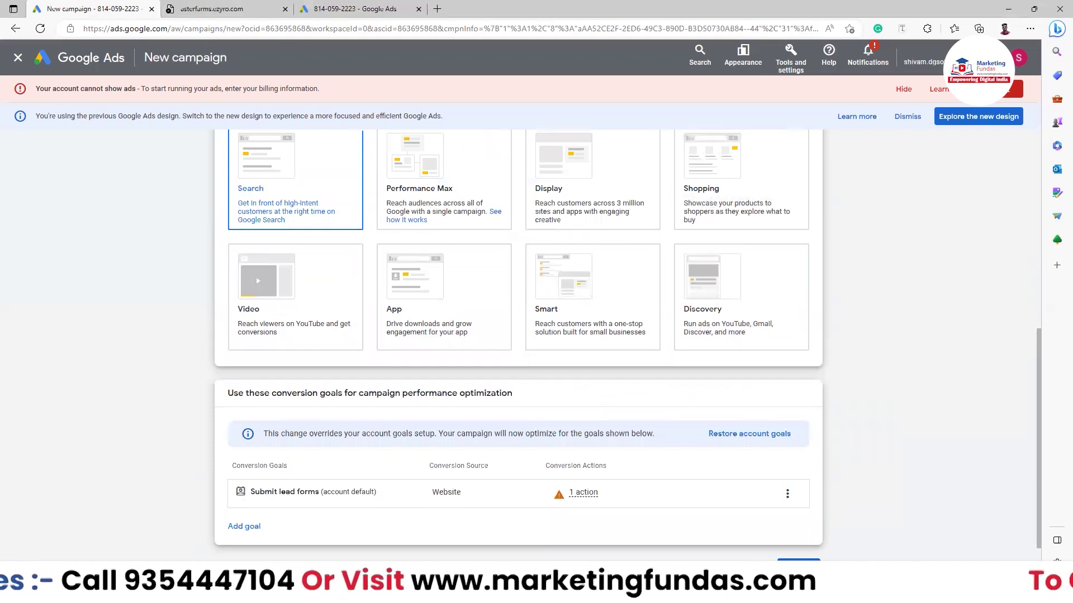
scroll(519, 335, down, 5)
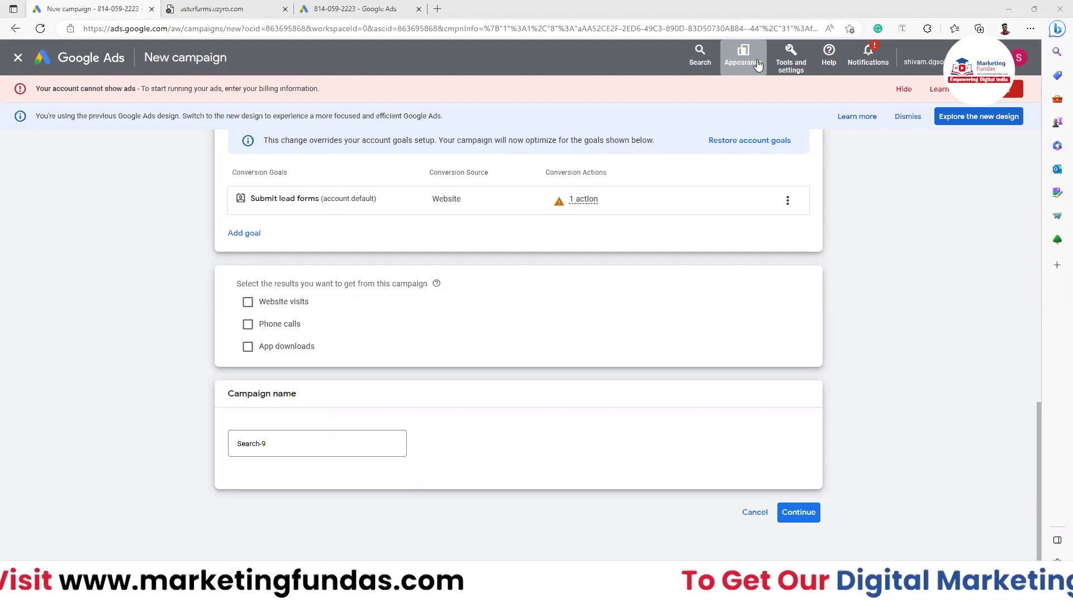
click(249, 303)
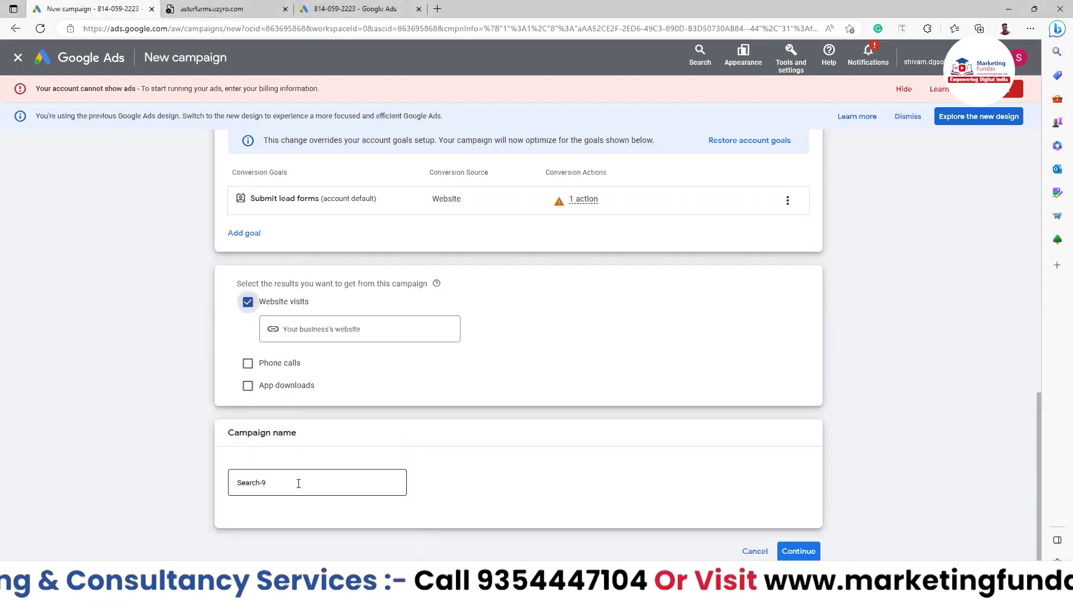
click(317, 333)
click(557, 327)
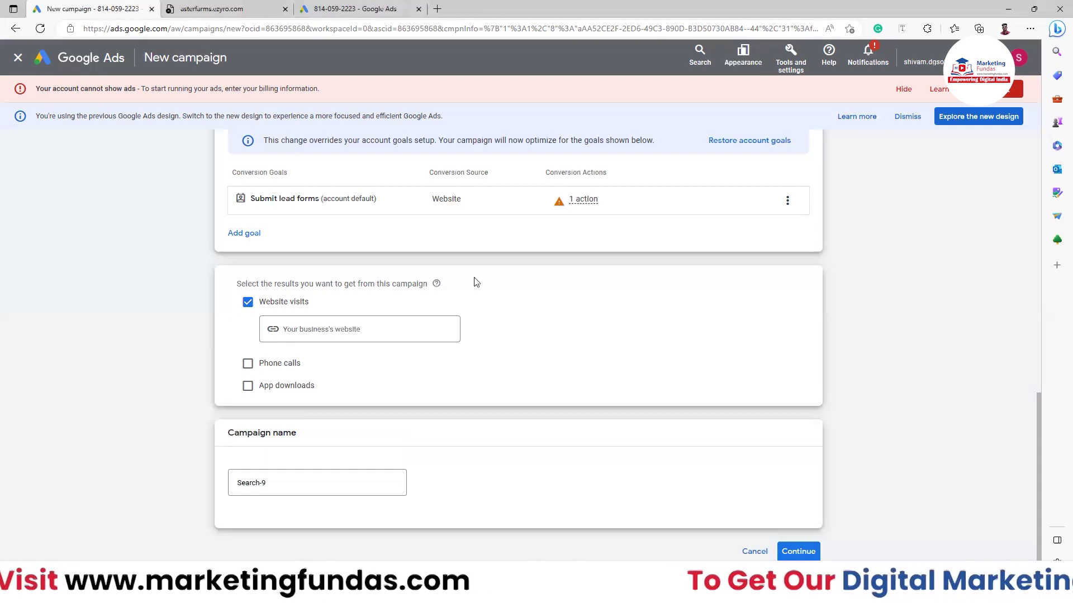
key(ctrl+t)
text(marketingfundas.com)
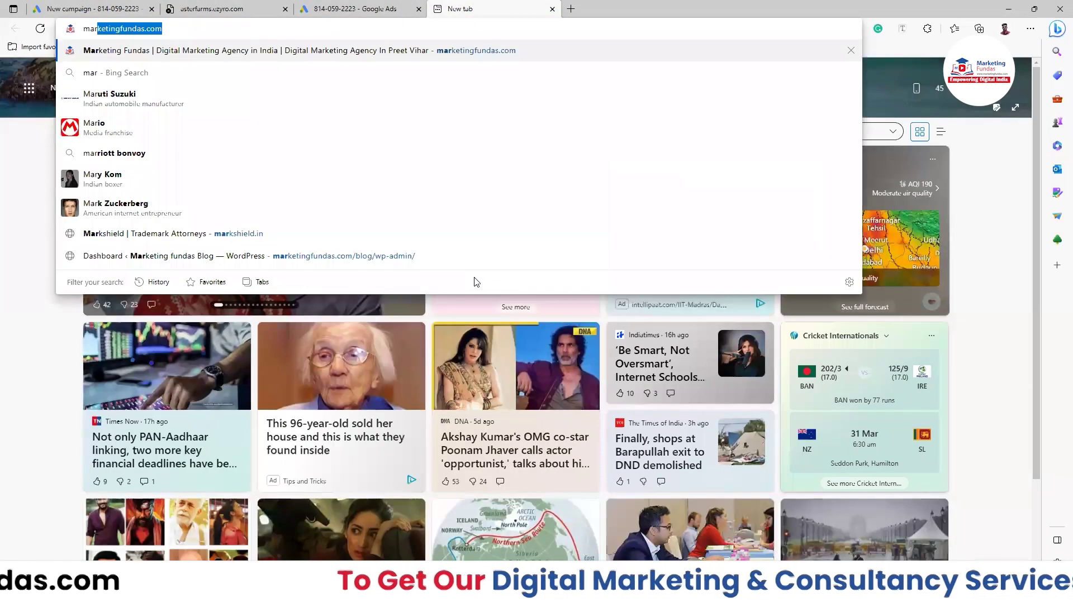
key(ctrl+Tab)
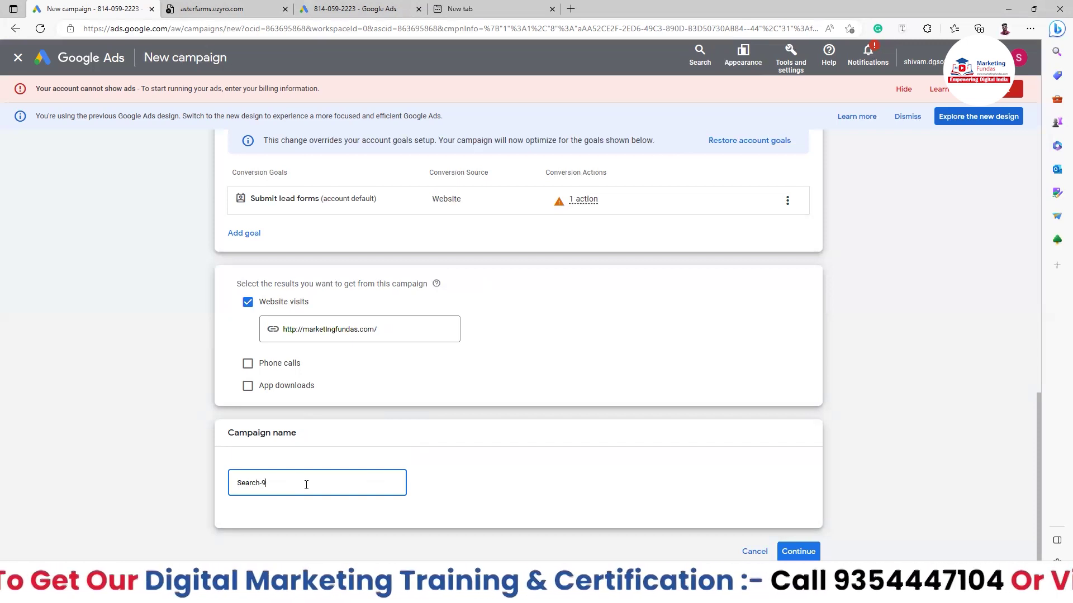
Name the campaign "Search remarketing ad".
key(BackSpace)
key(BackSpace)
text(rem)
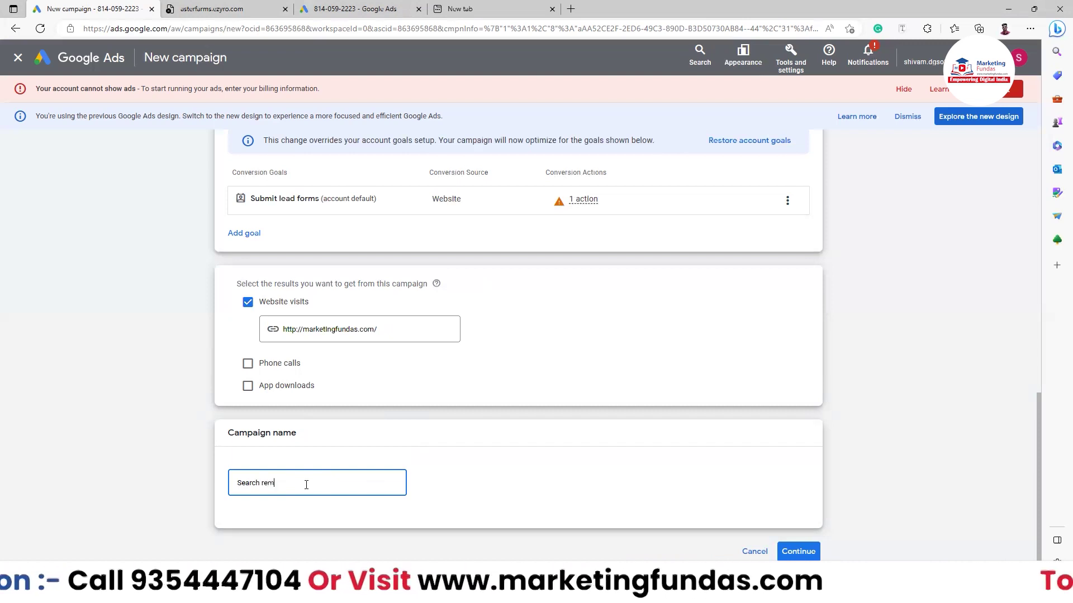
text(arketing ad)
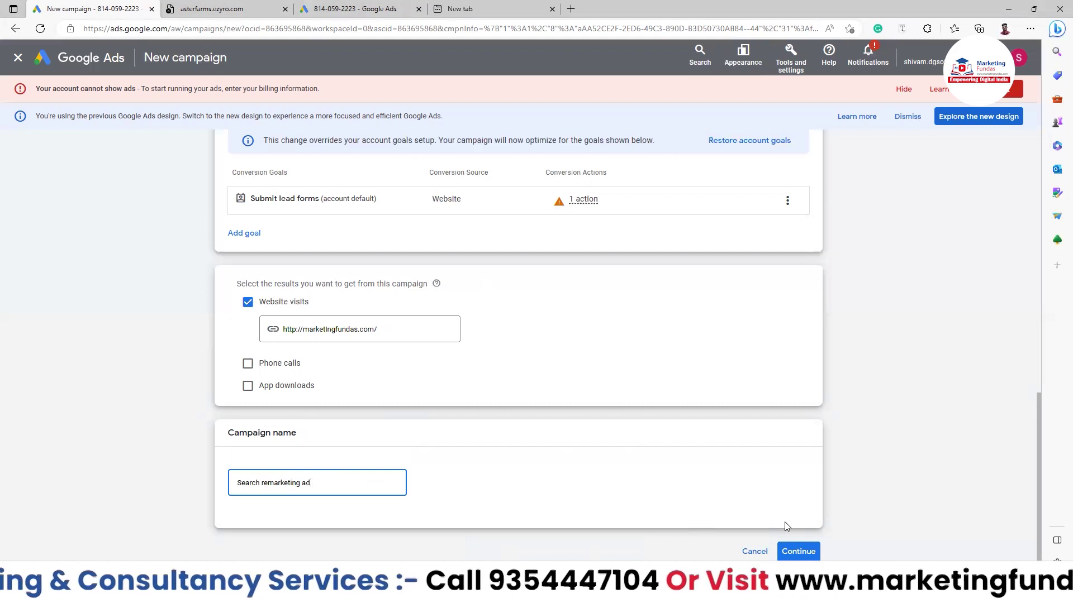
Start a new campaign instead of finishing a saved draft, and accept Conversions as the bidding focus.
click(797, 552)
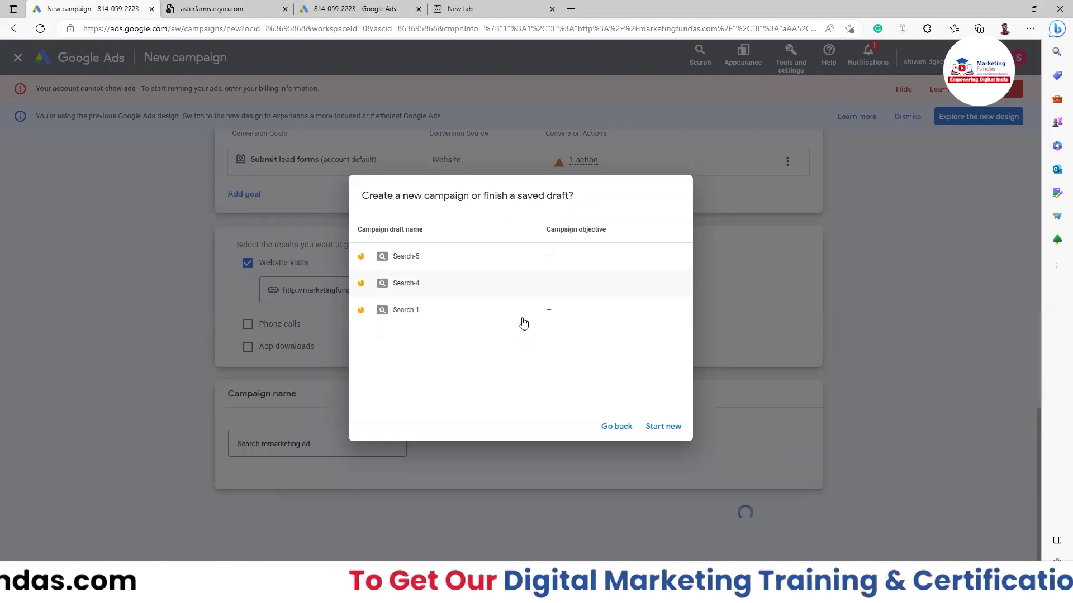
click(661, 427)
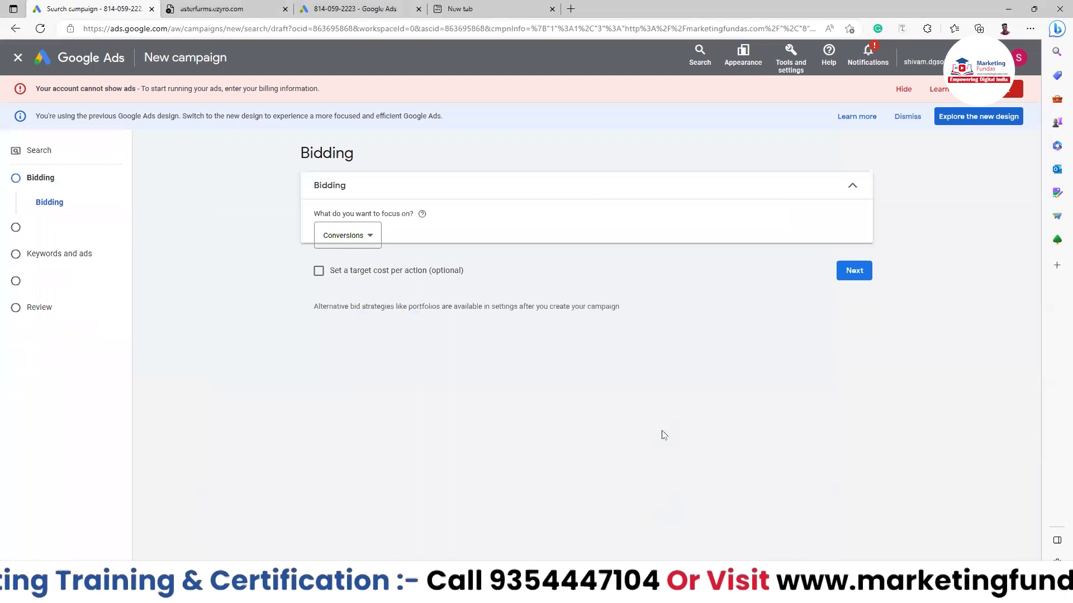
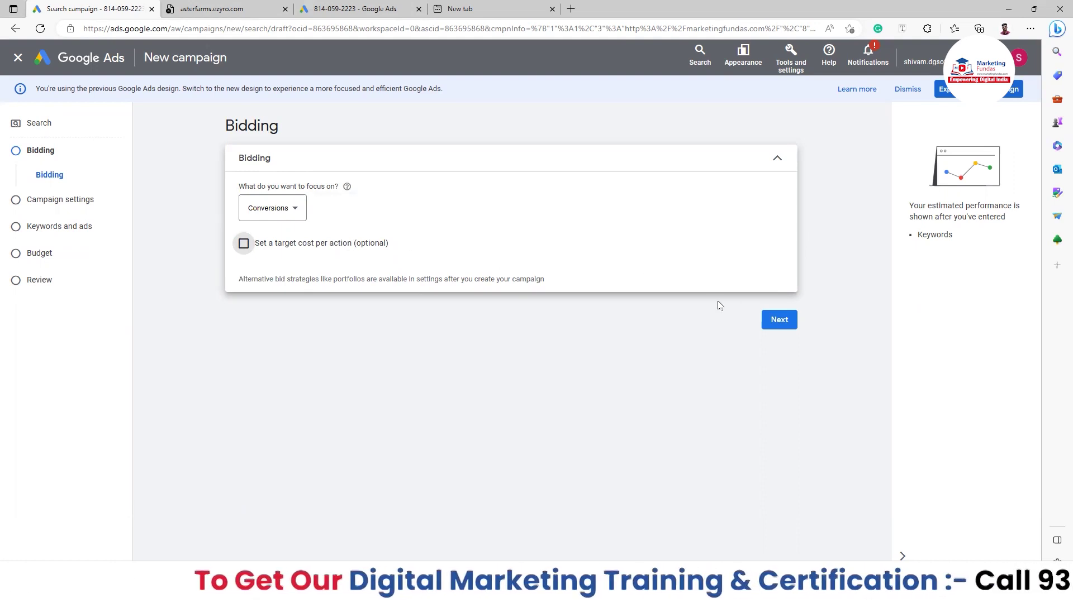
click(779, 320)
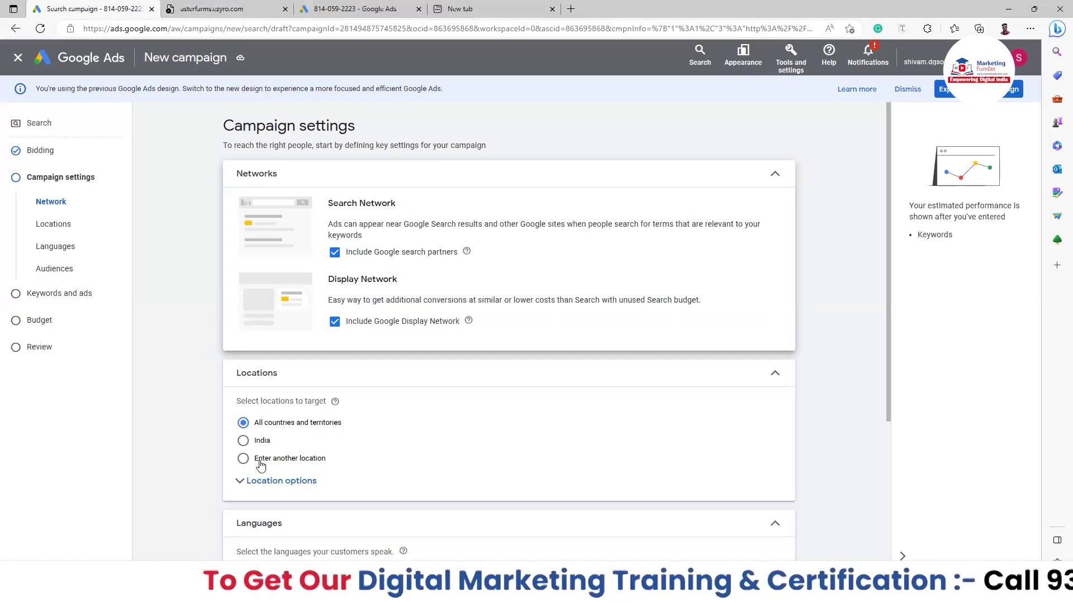
click(292, 456)
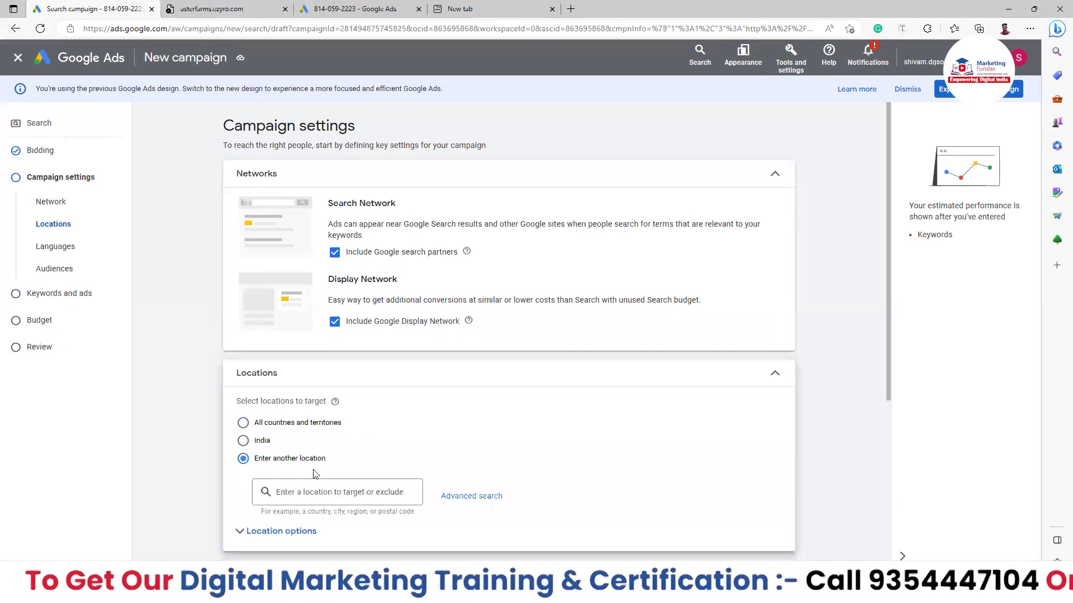
click(472, 497)
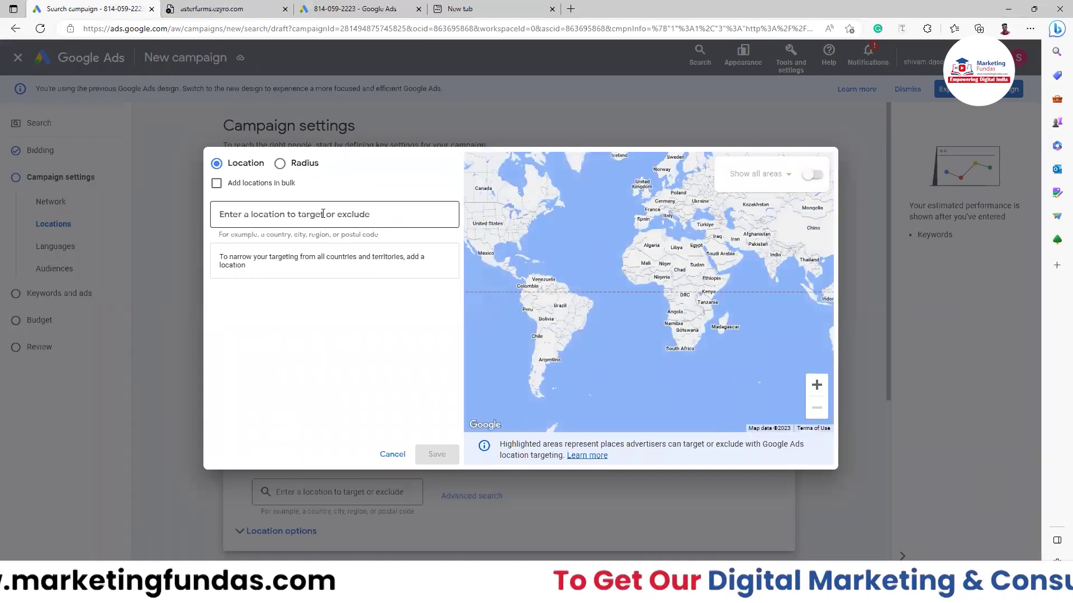
click(391, 454)
Target India as the campaign location and remove English from the languages.
click(261, 441)
scroll(281, 443, down, 2)
scroll(281, 442, down, 1)
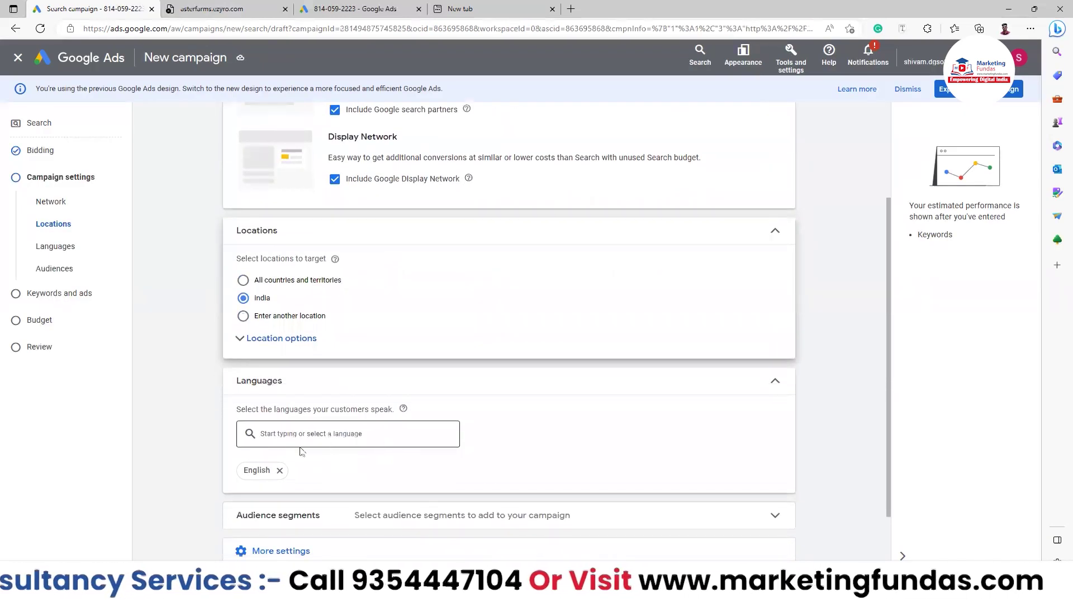
click(280, 471)
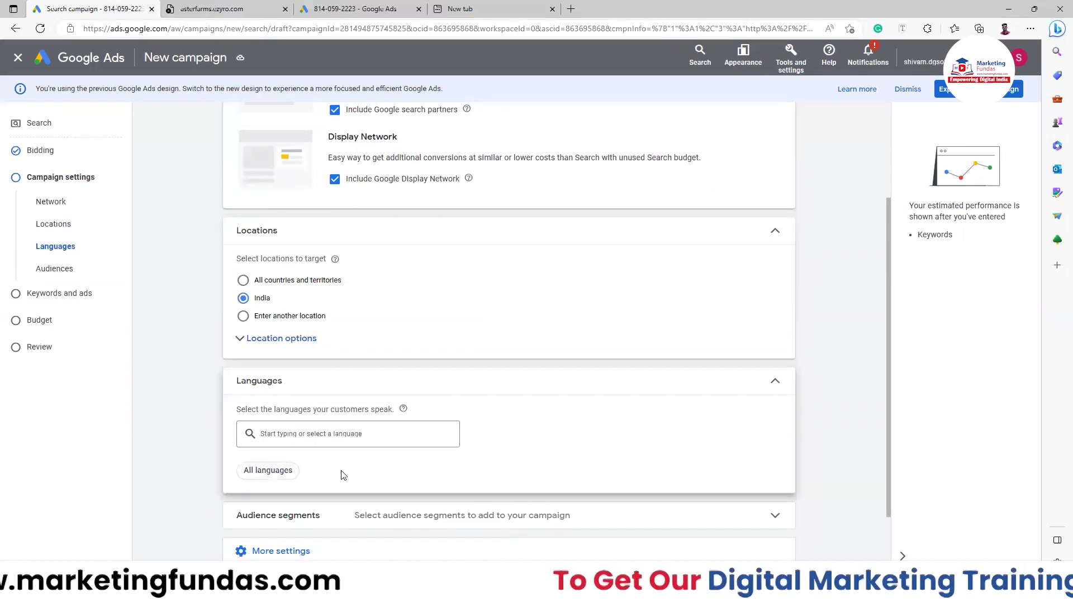
Add the website visitors segment "who visited my home page" to the campaign's audience segments.
scroll(364, 481, down, 2)
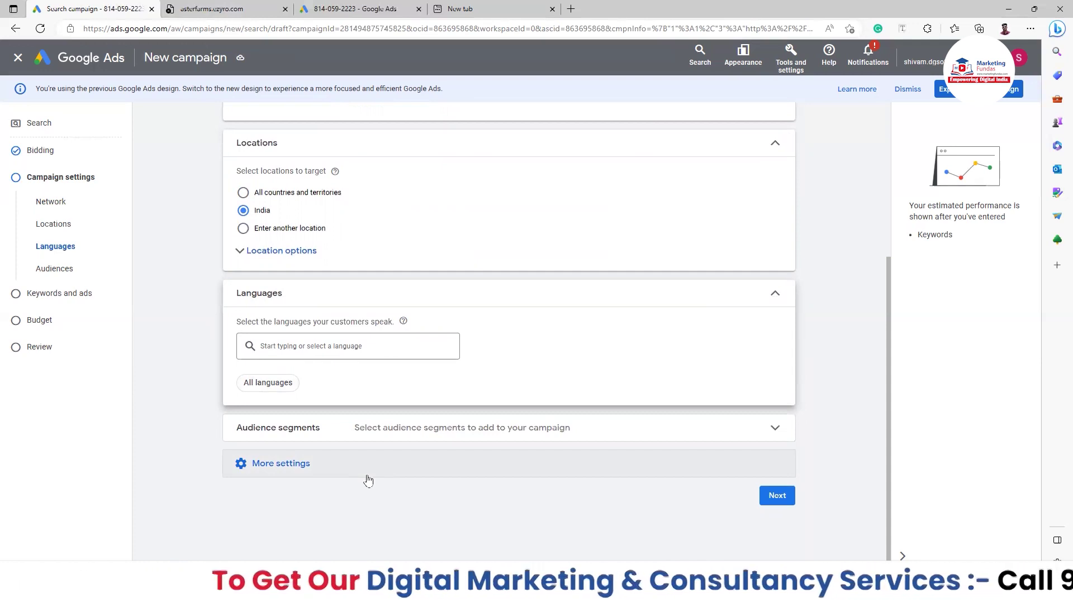
click(506, 436)
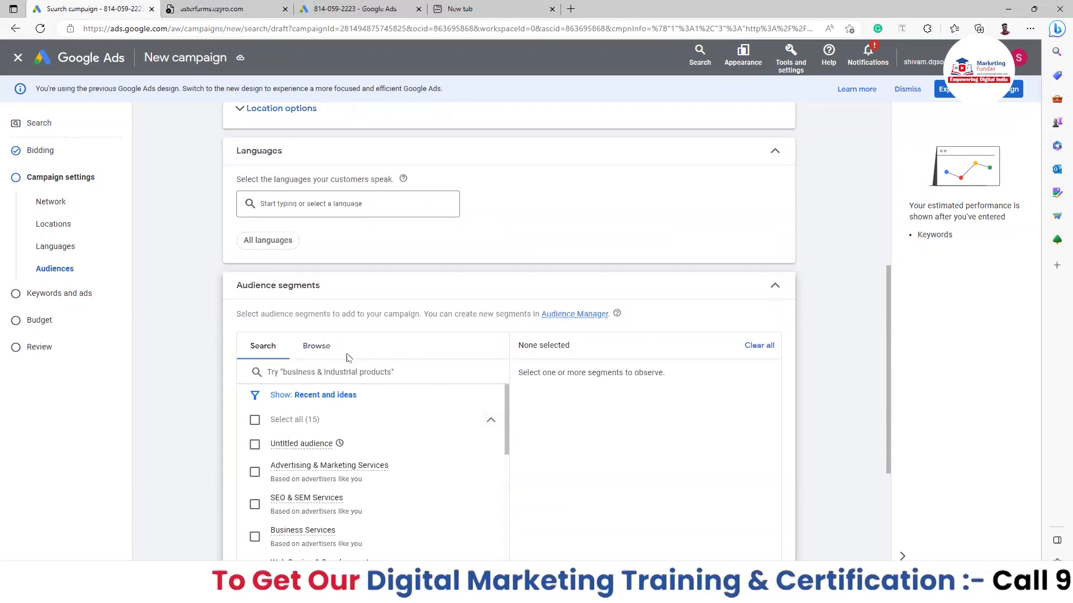
click(329, 355)
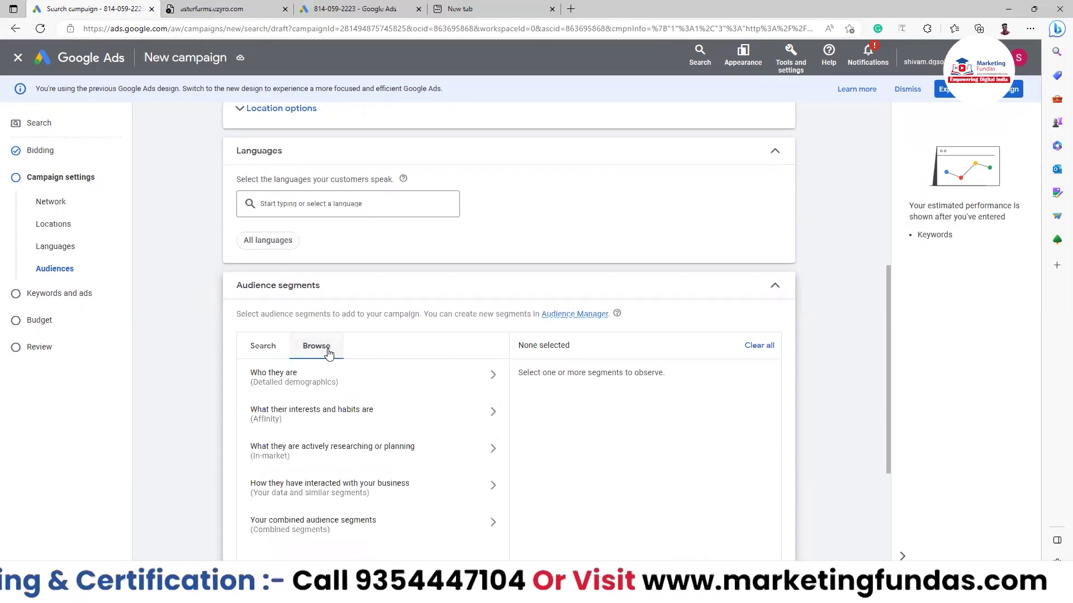
click(309, 494)
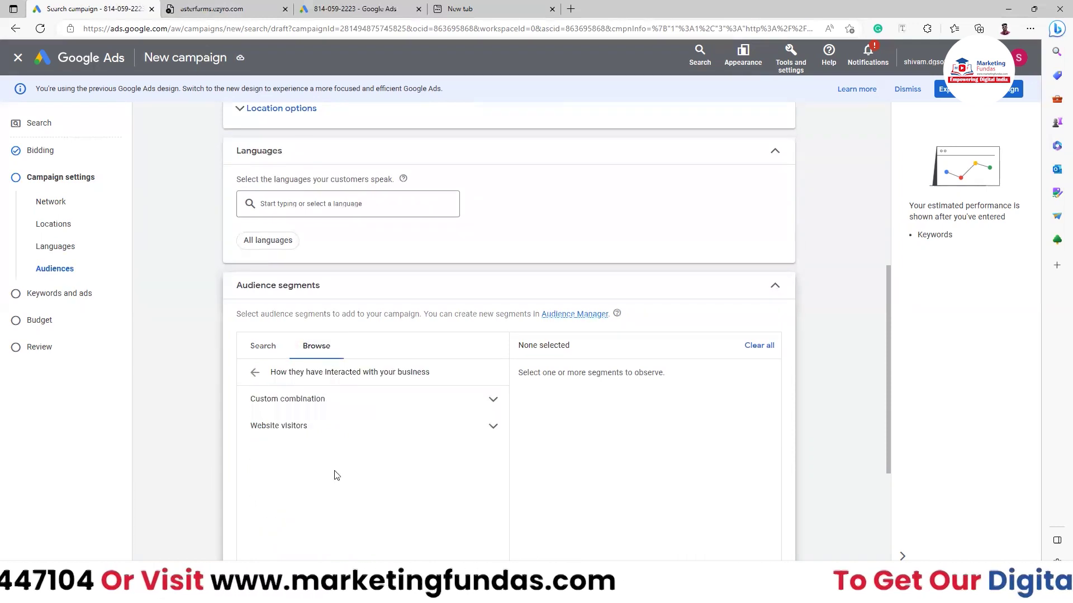
click(338, 427)
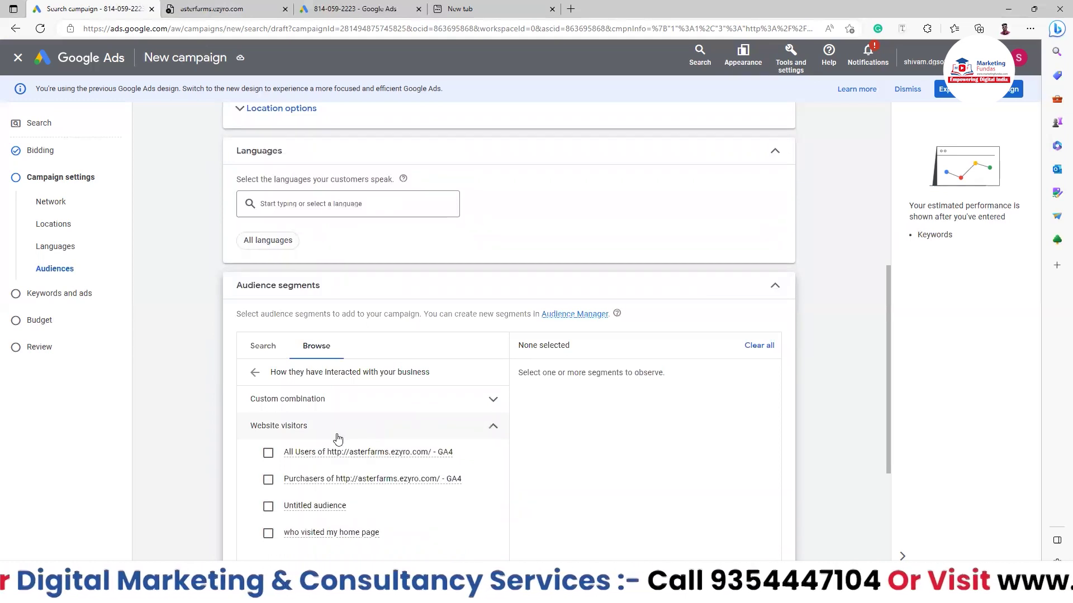
click(358, 540)
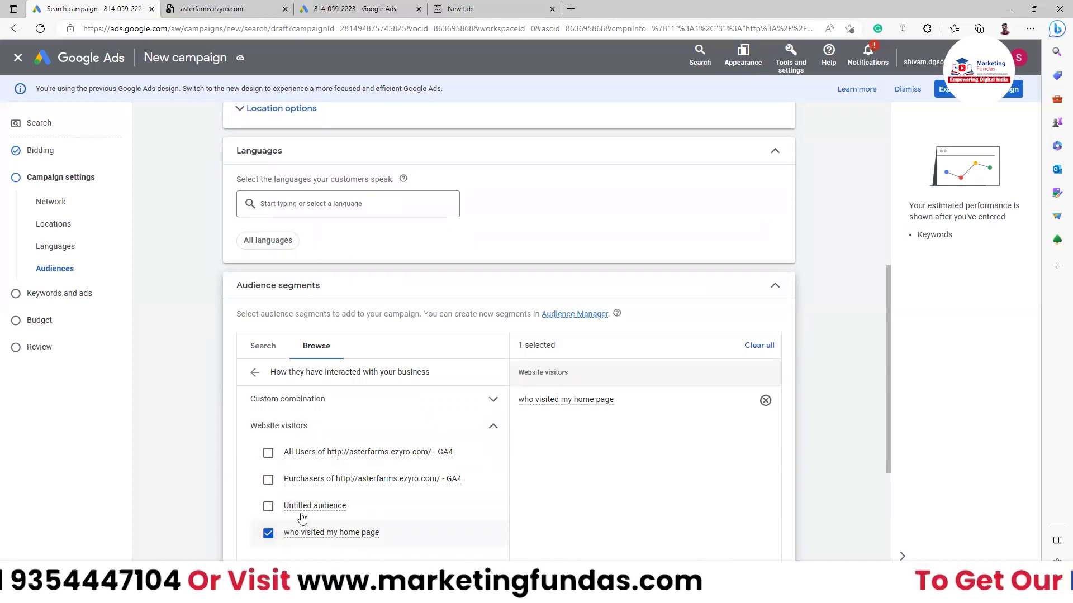
click(775, 286)
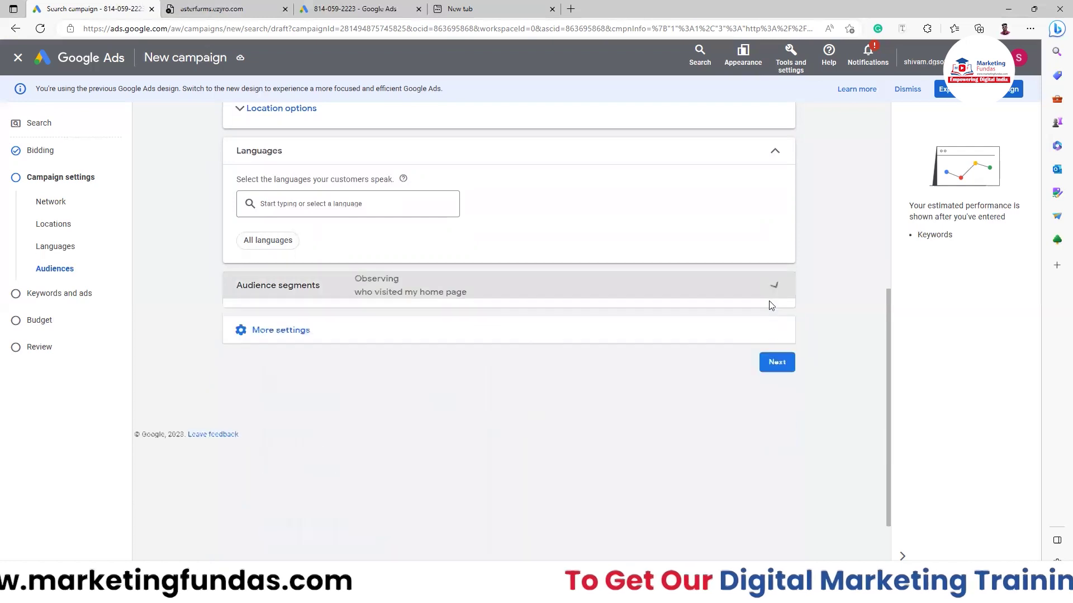
Try the indefinite ad rotation option, and set ad rotation to "Optimize: Prefer best performing ads".
click(556, 324)
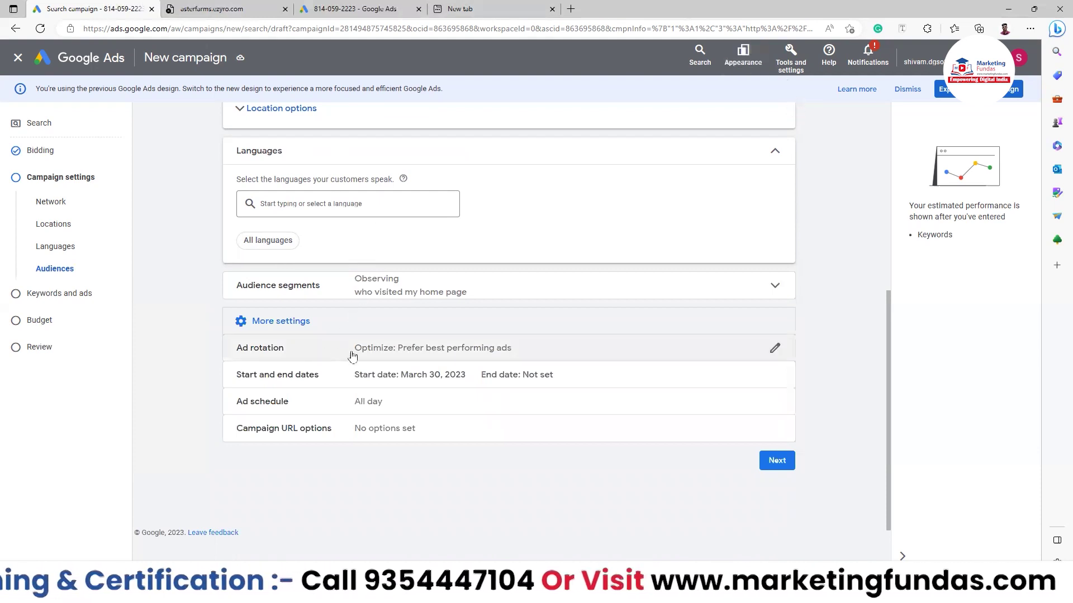
click(725, 353)
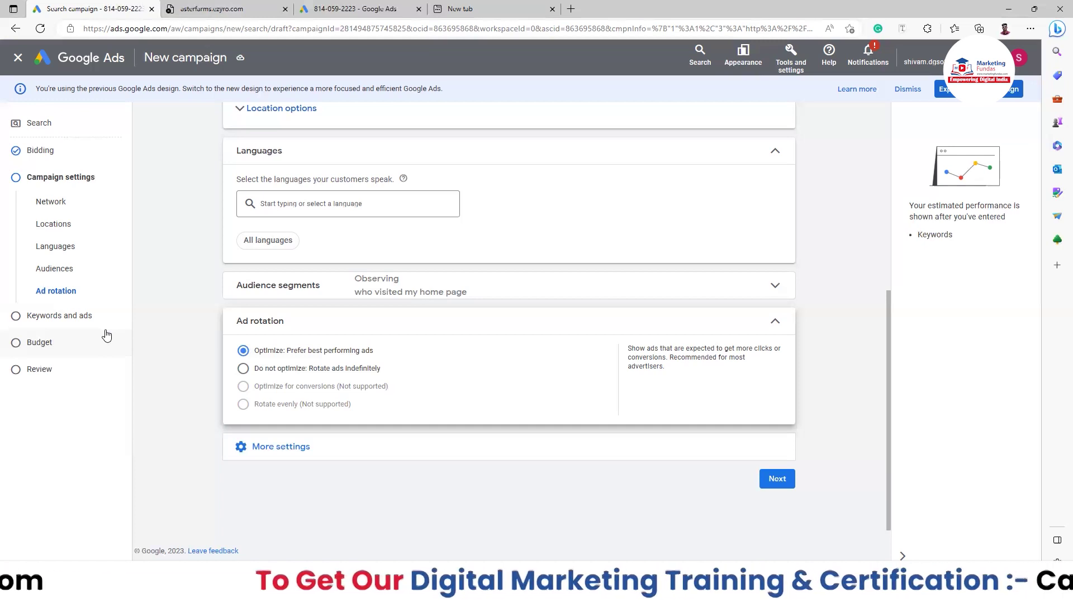
click(244, 369)
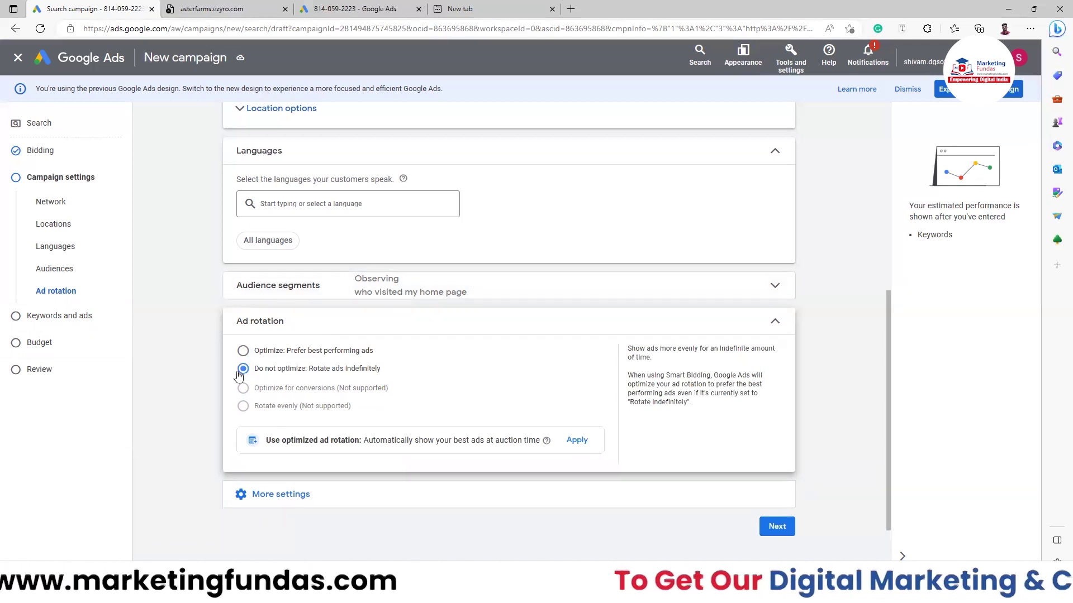
click(243, 351)
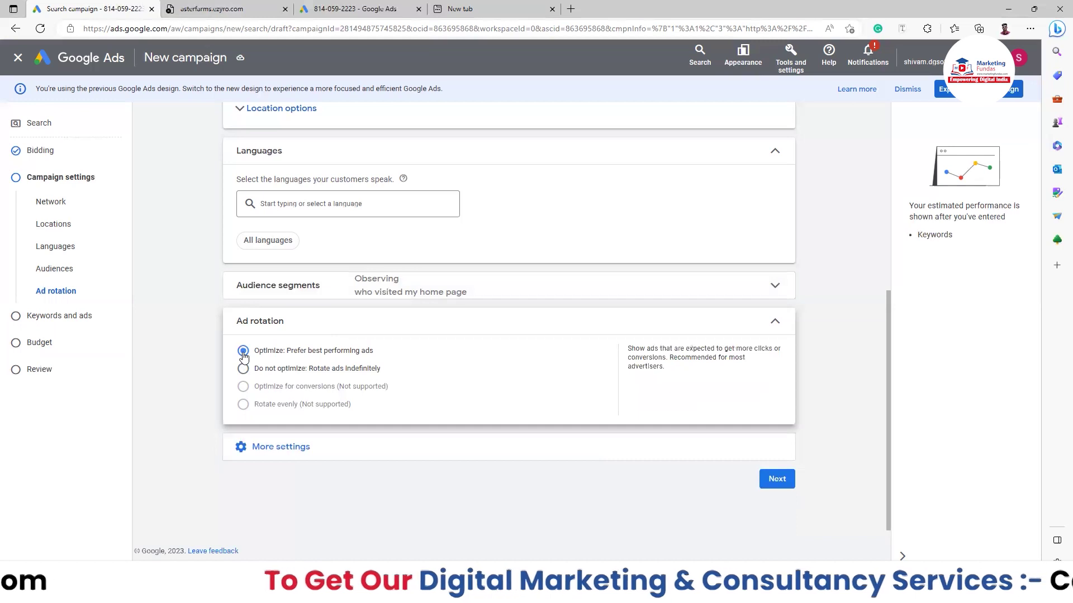
click(693, 320)
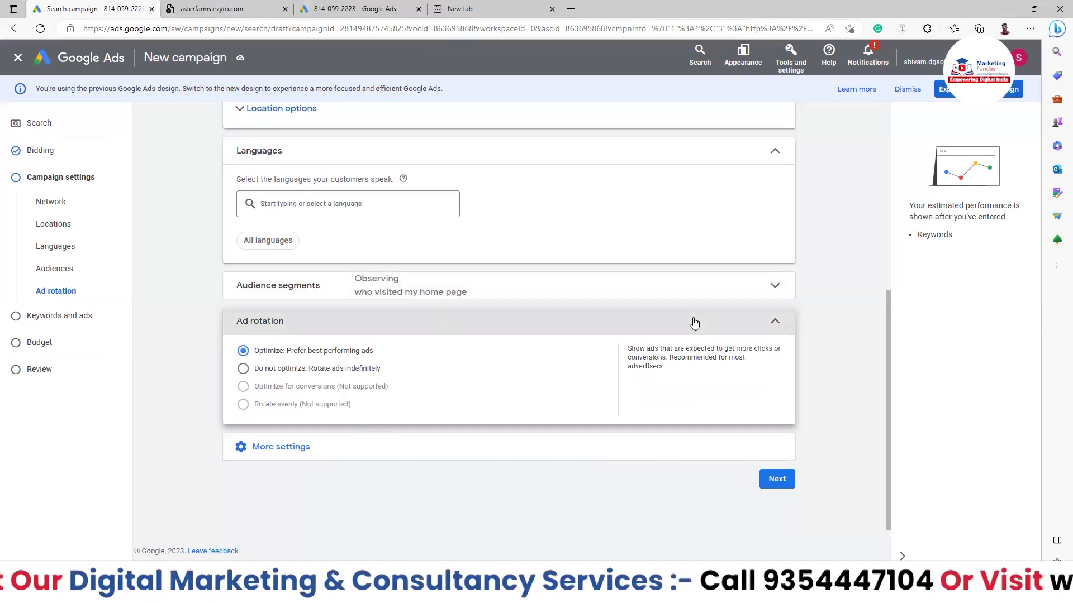
Check the start and end date settings, and remove the extra Mondays and Tuesdays rows from the ad schedule, keeping only All days.
click(389, 350)
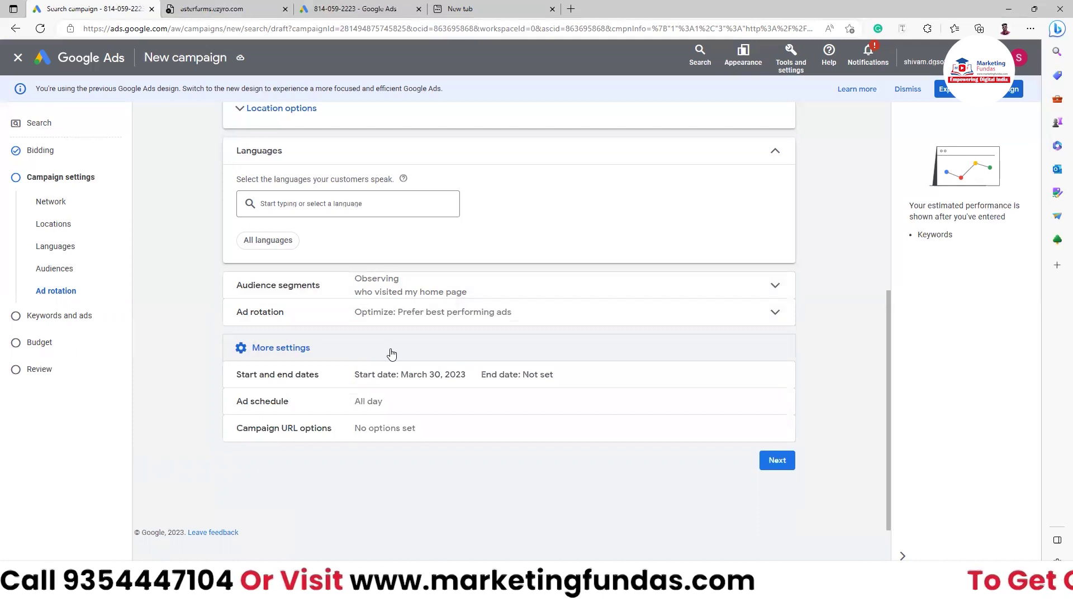
click(655, 384)
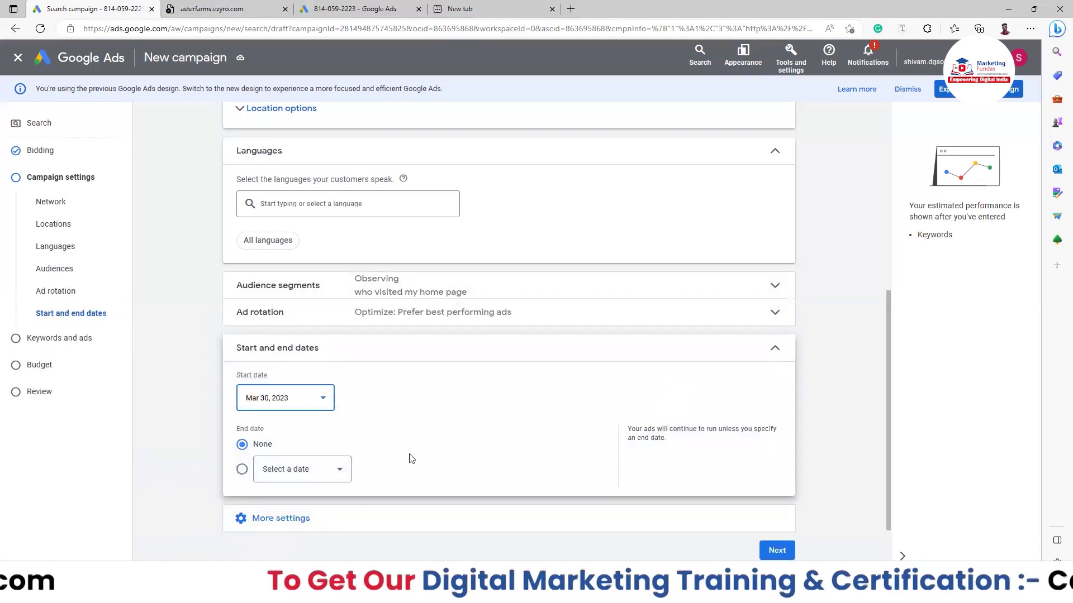
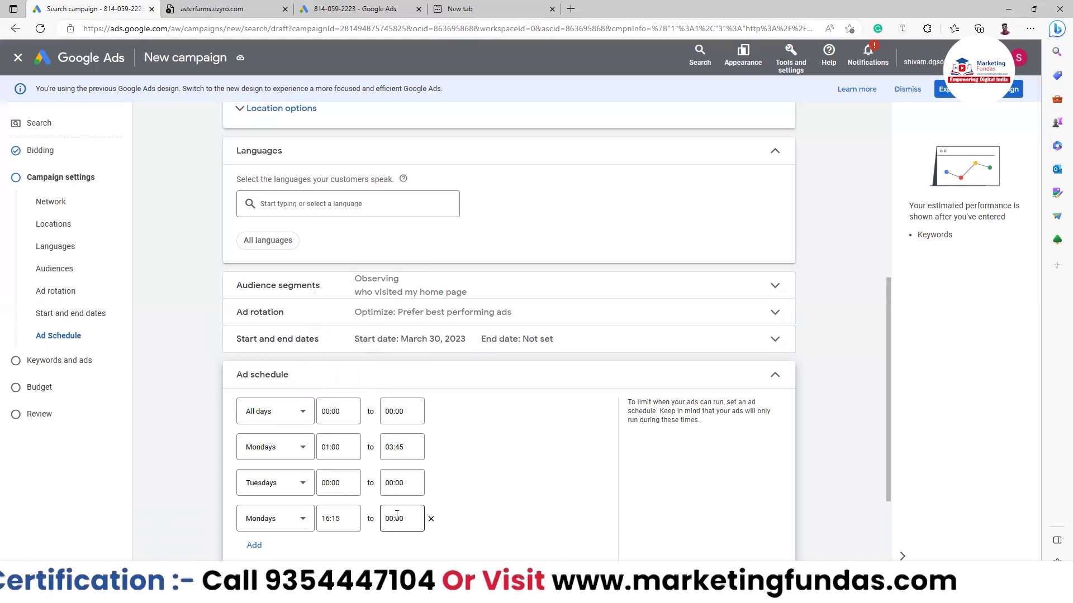
click(532, 468)
click(416, 519)
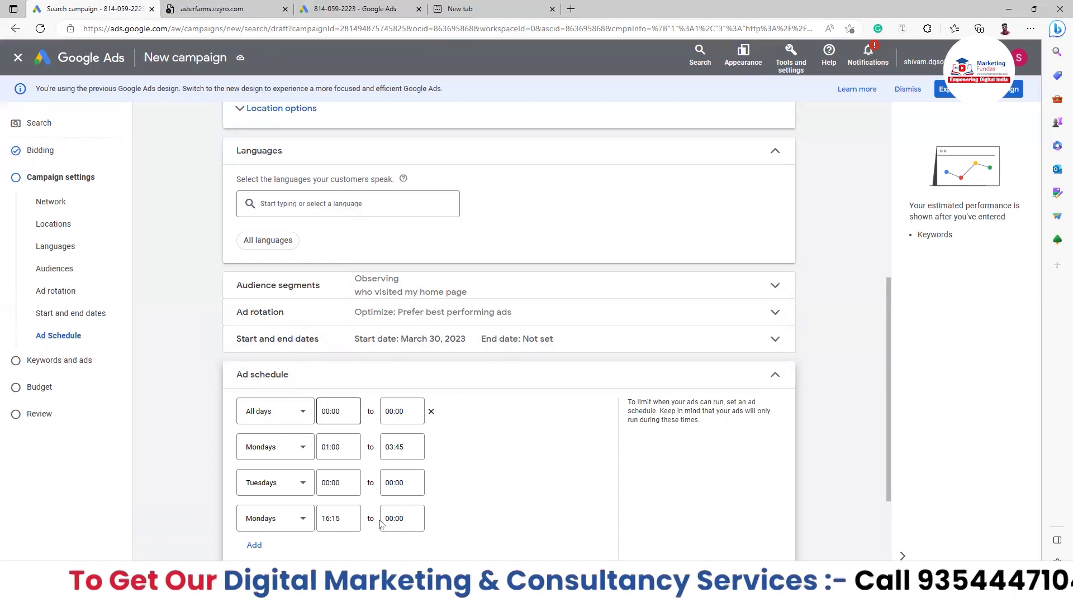
click(432, 518)
click(431, 483)
click(430, 447)
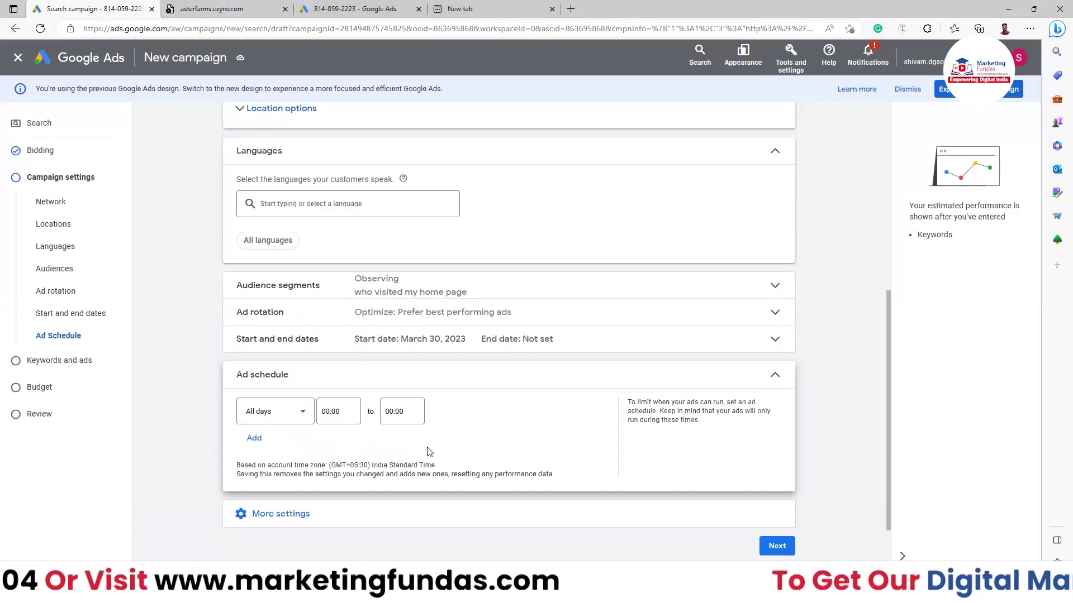
click(661, 369)
Check the campaign URL options without filling them in, and continue to the keywords and ads stage.
click(345, 409)
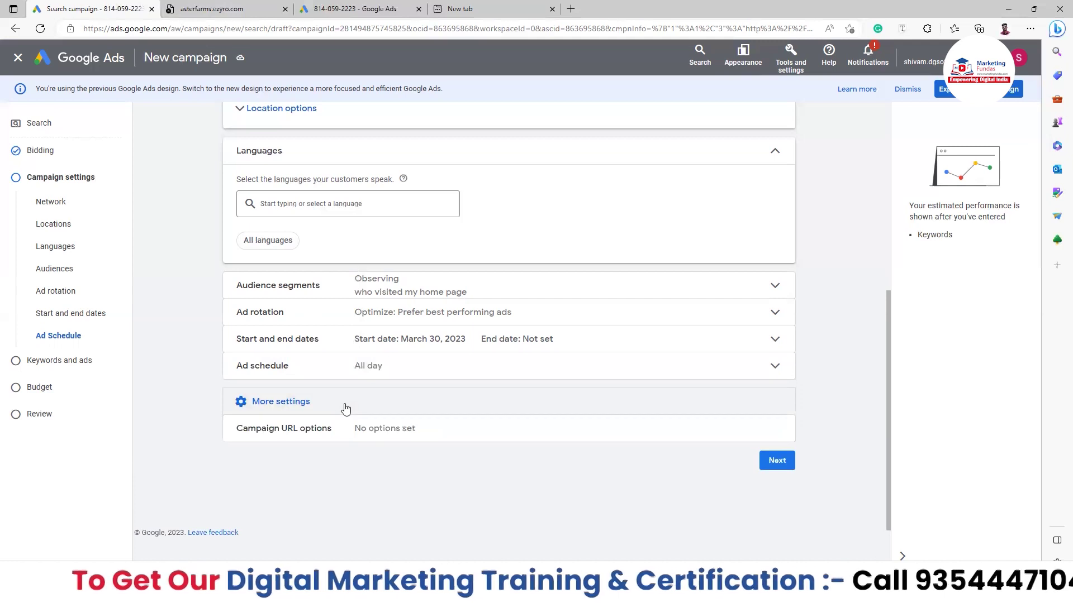
click(653, 423)
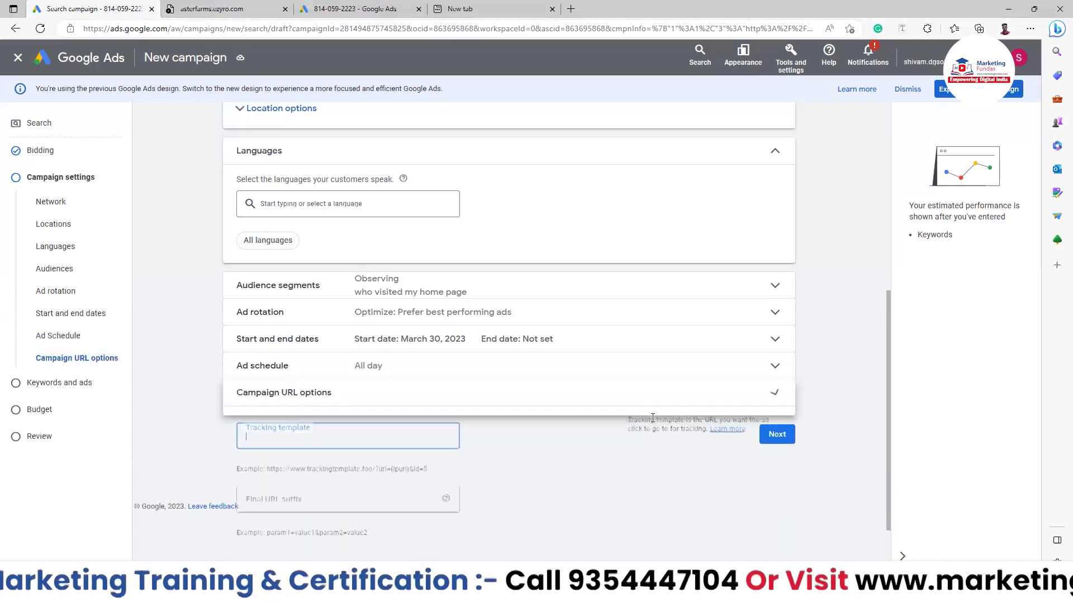
click(771, 402)
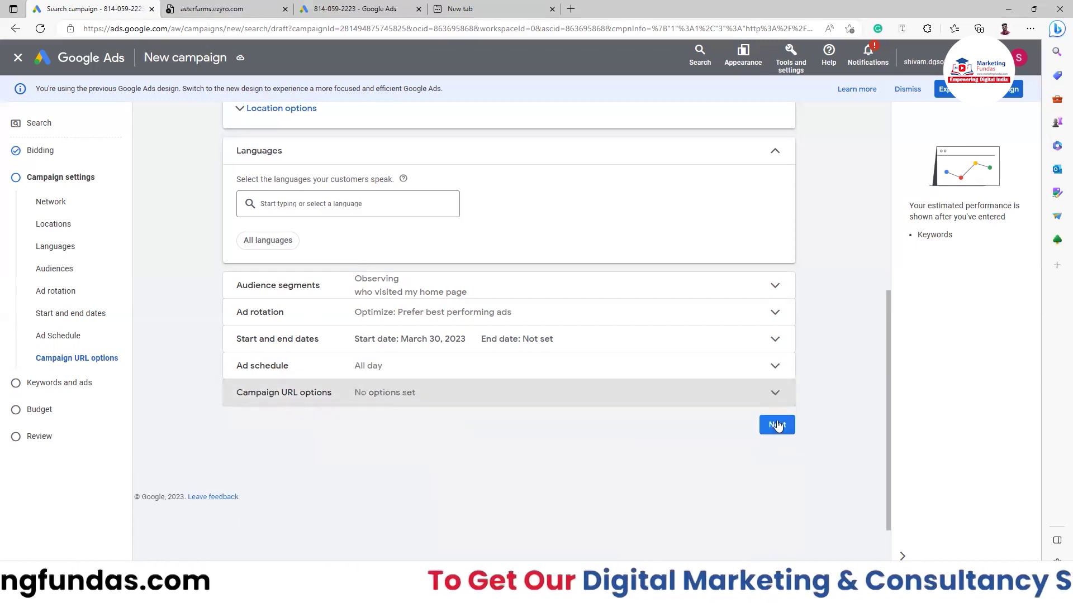
click(777, 425)
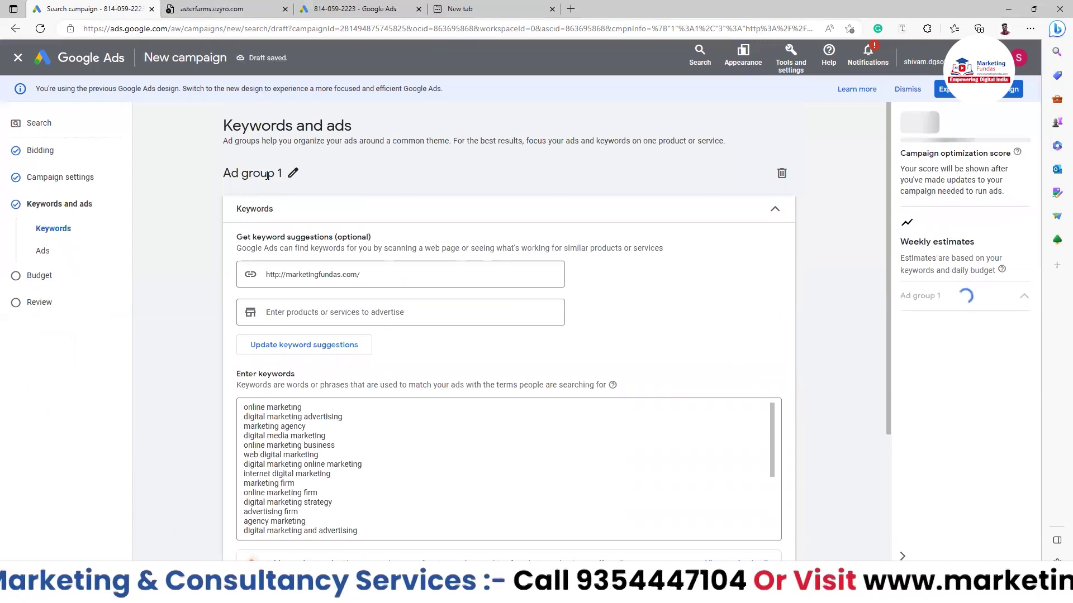
Look through the keyword list of Ad group 1 and apply all of the recommended additional keywords.
drag(401, 474, 370, 460)
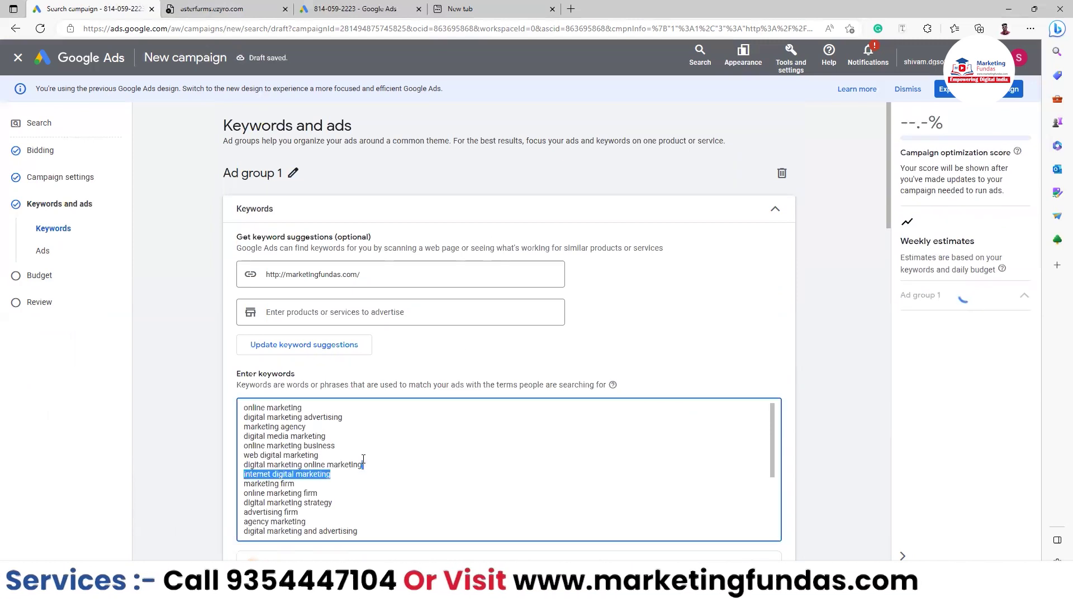
scroll(470, 505, down, 3)
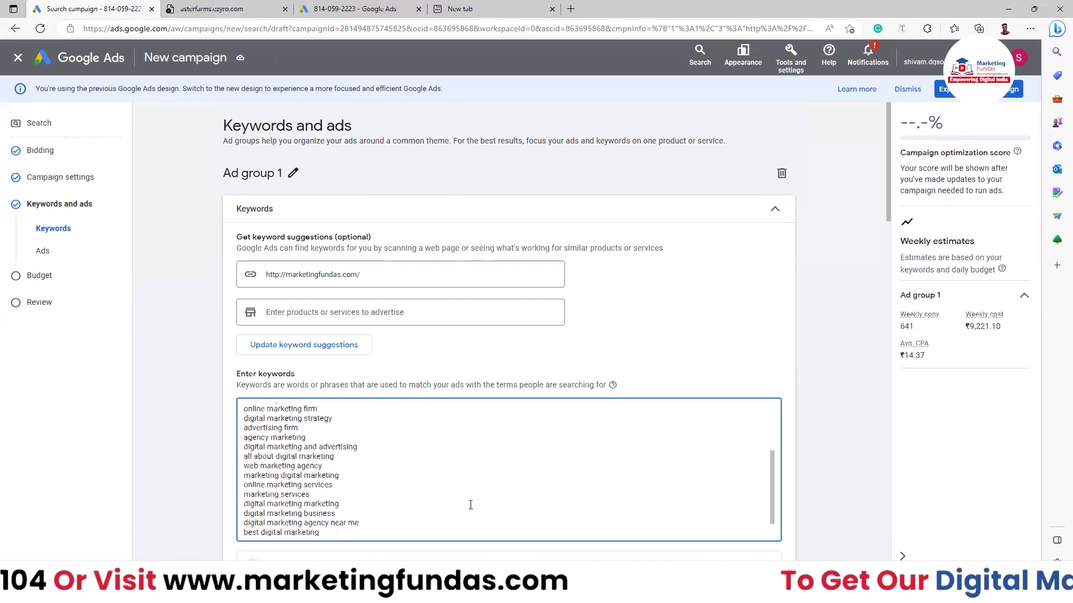
scroll(470, 511, down, 1)
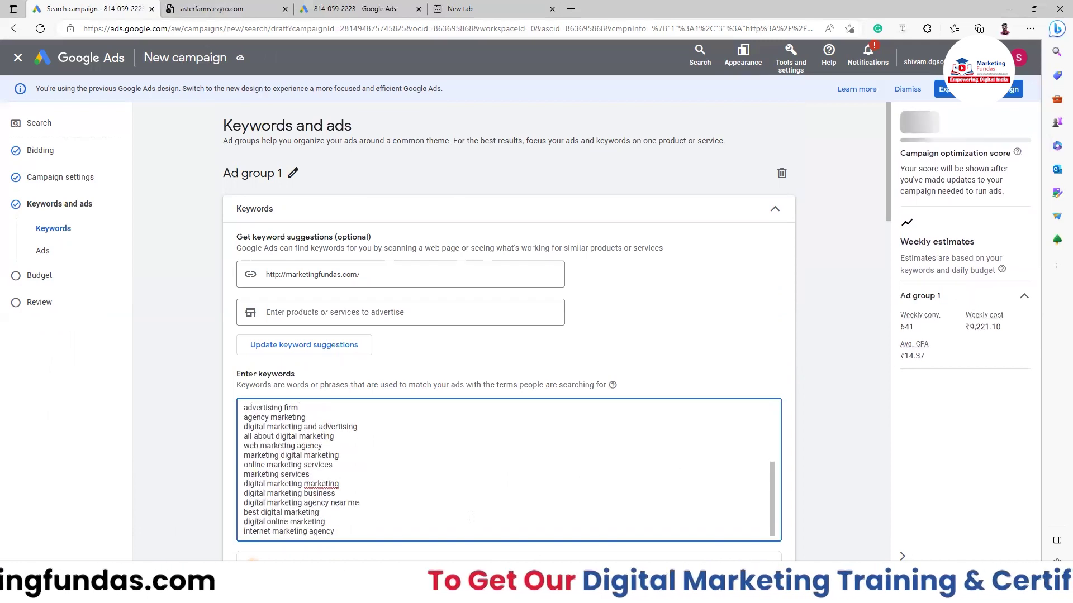
scroll(471, 517, down, 1)
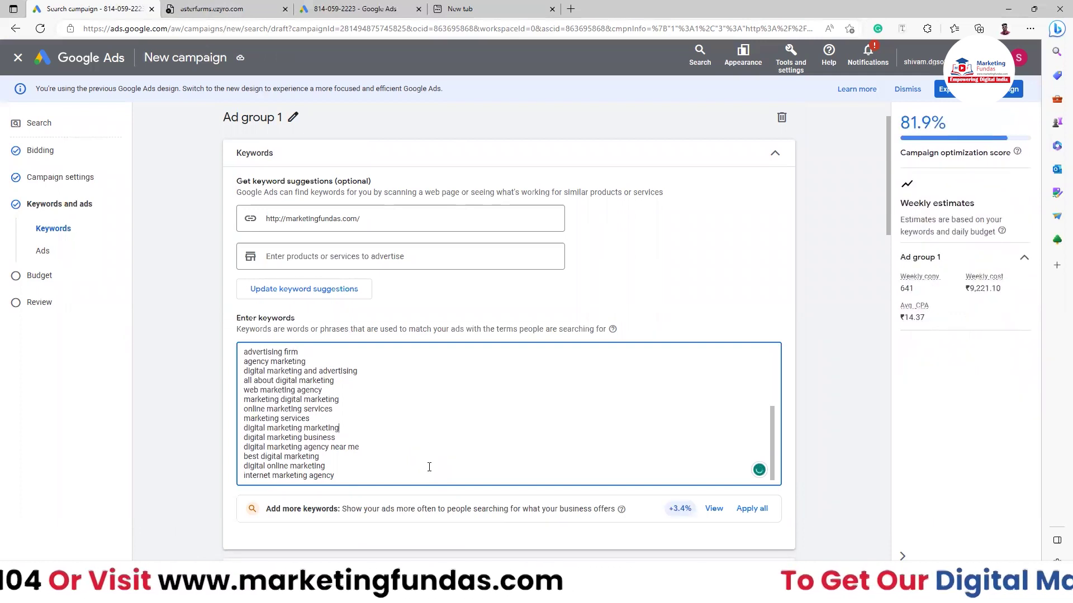
scroll(424, 466, down, 4)
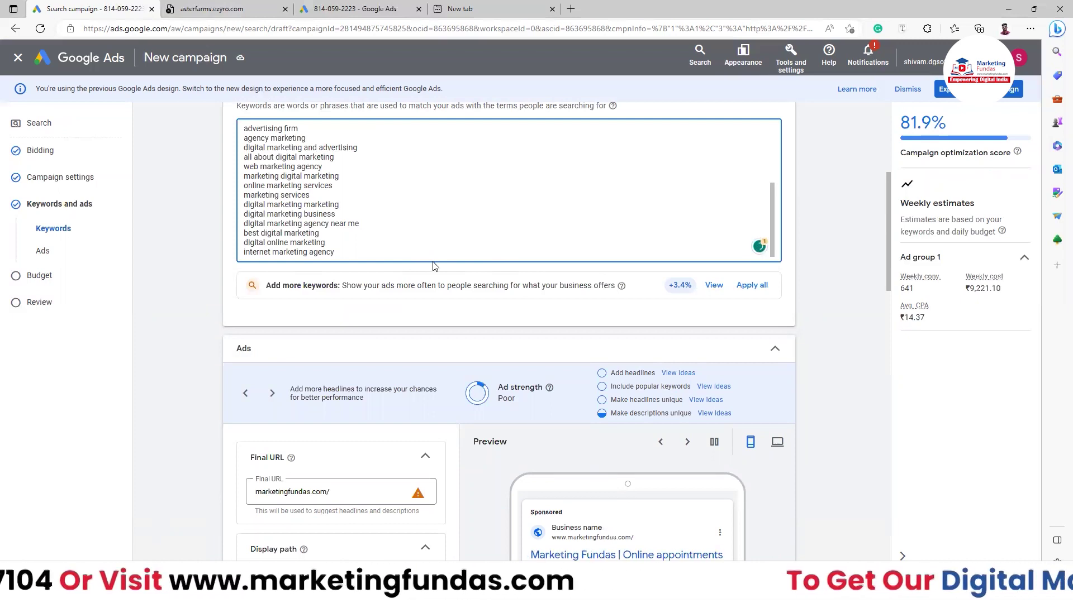
scroll(584, 242, down, 1)
scroll(584, 243, up, 3)
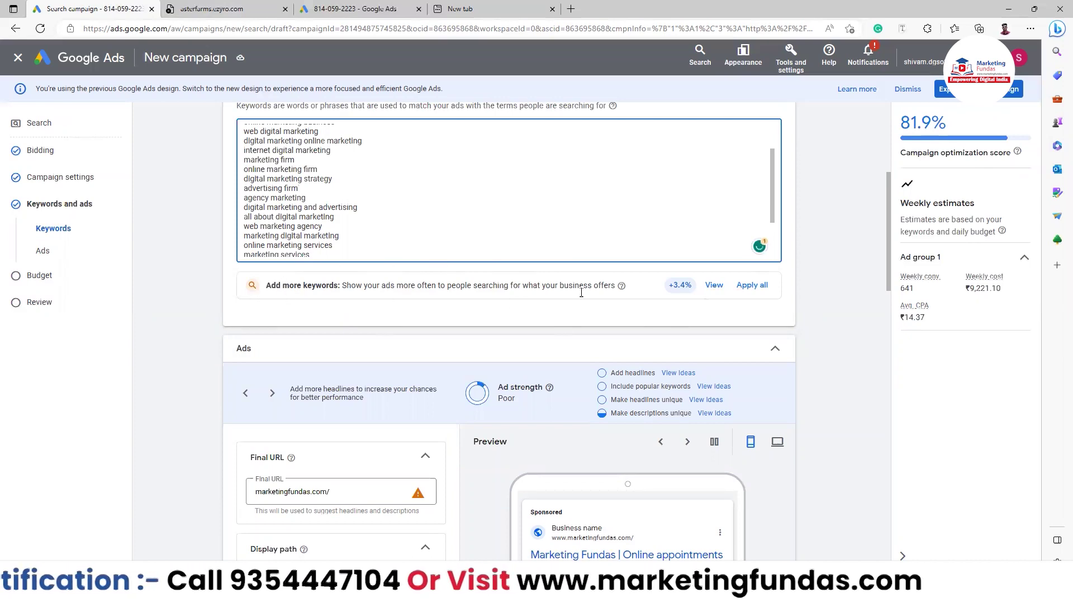
scroll(777, 295, down, 2)
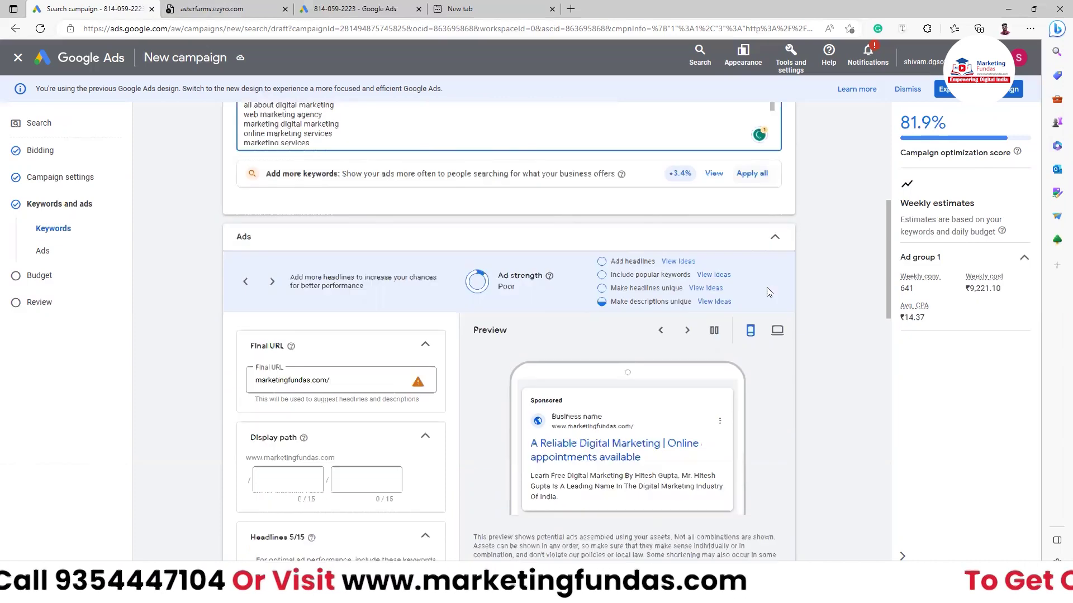
click(763, 178)
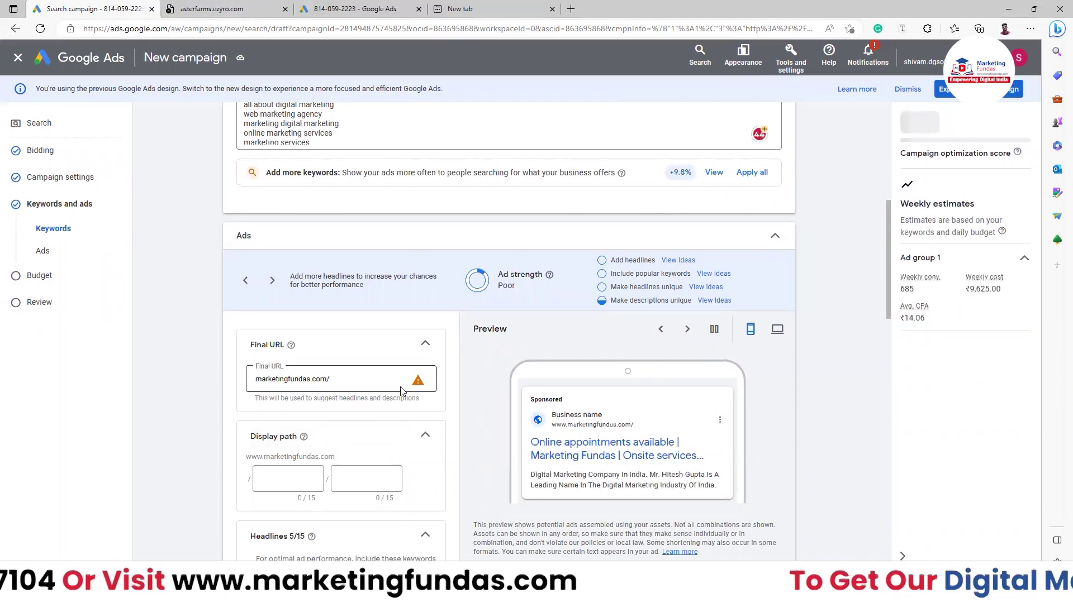
Set the ad's display path to "services" and "courses", keeping marketingfundas.com/ as the final URL.
click(371, 381)
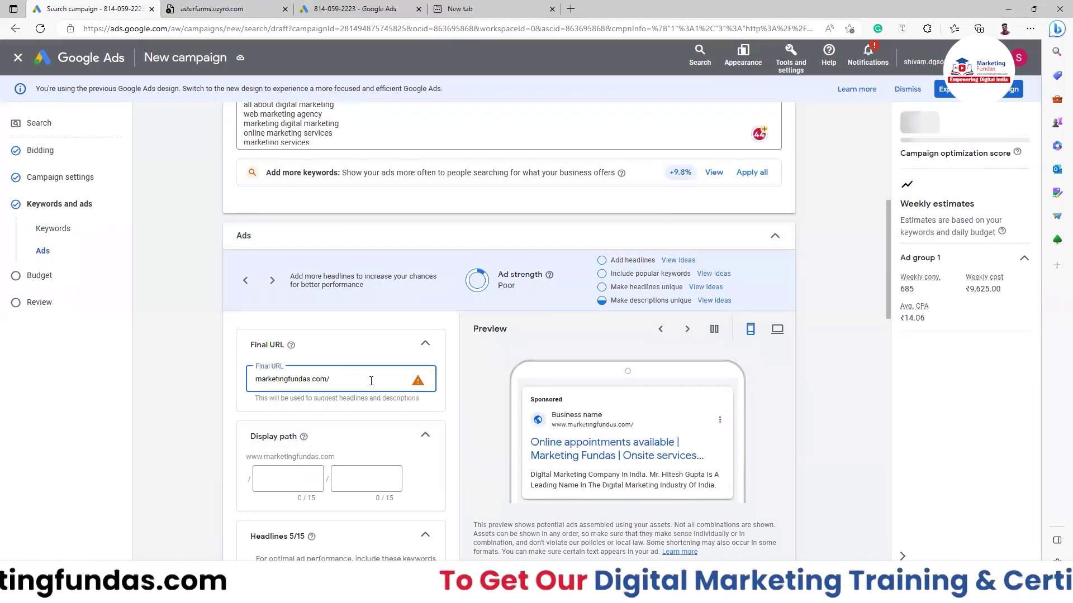
click(305, 479)
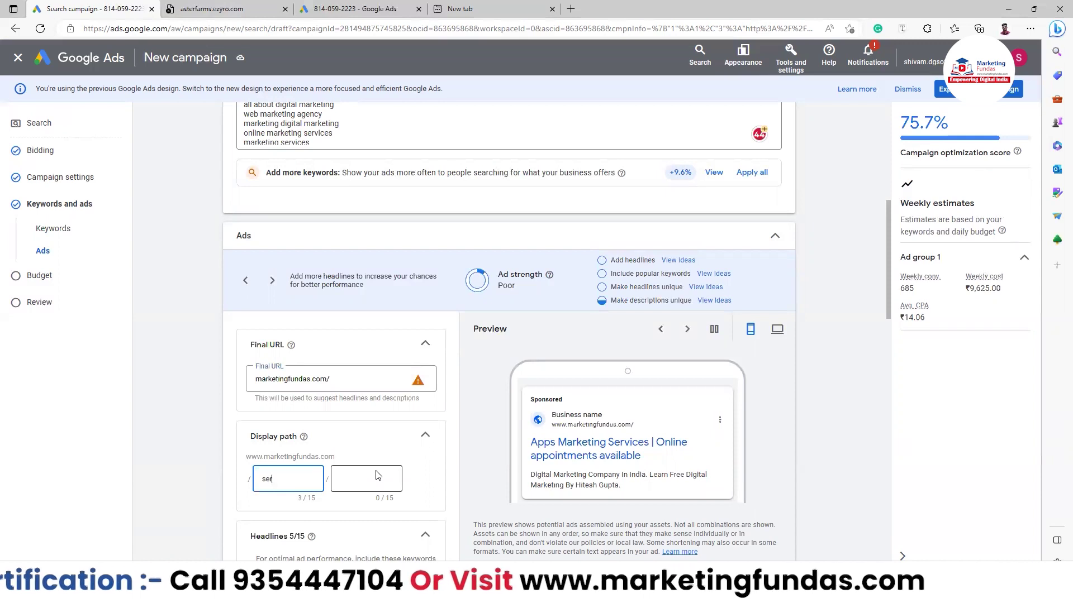
text(services)
click(378, 475)
text(co)
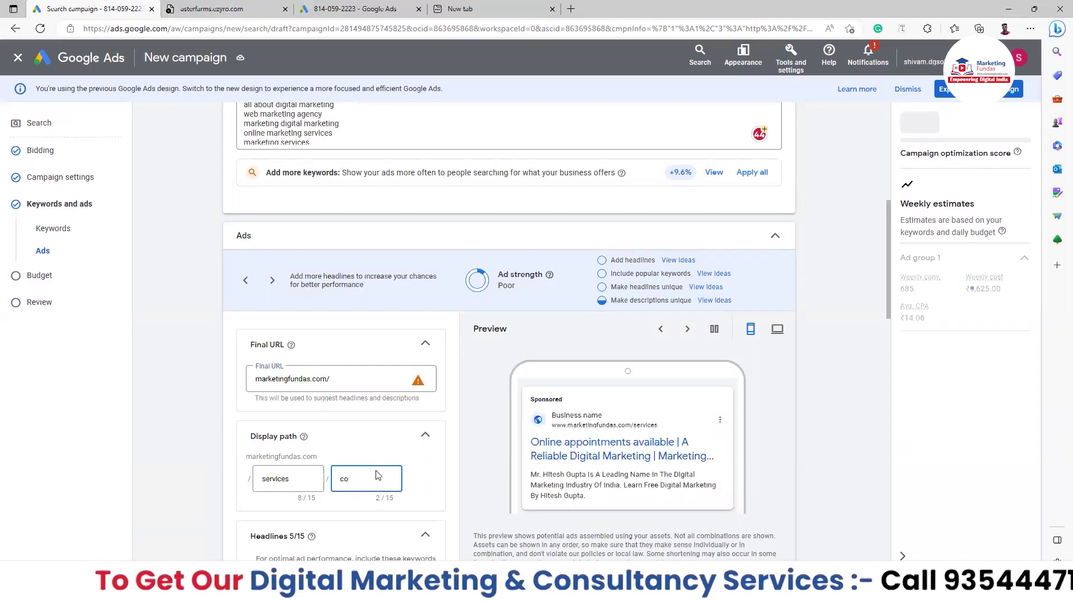
text(pursu)
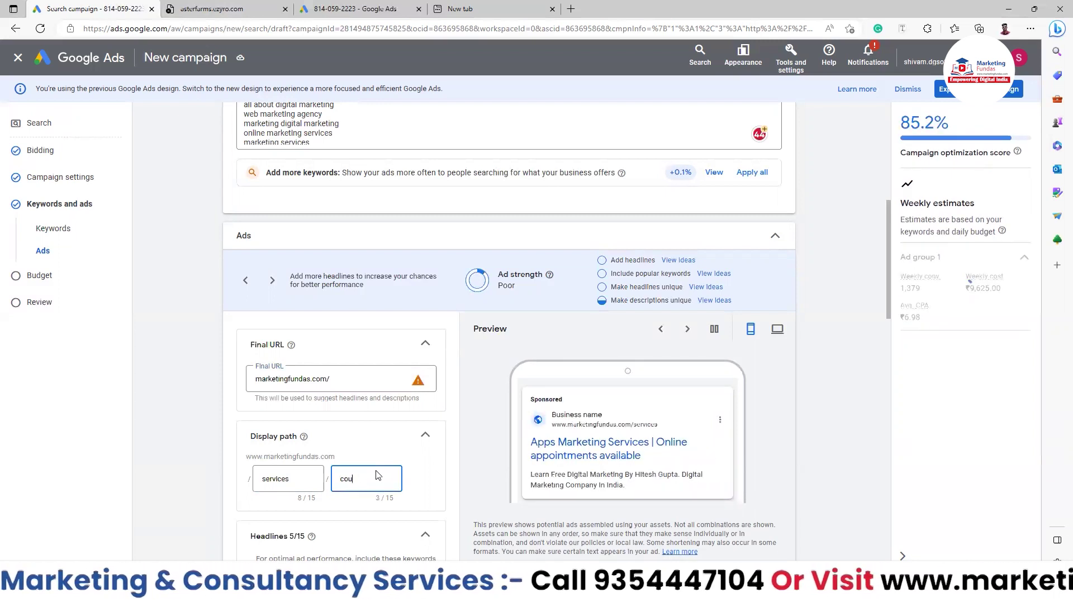
text(rses)
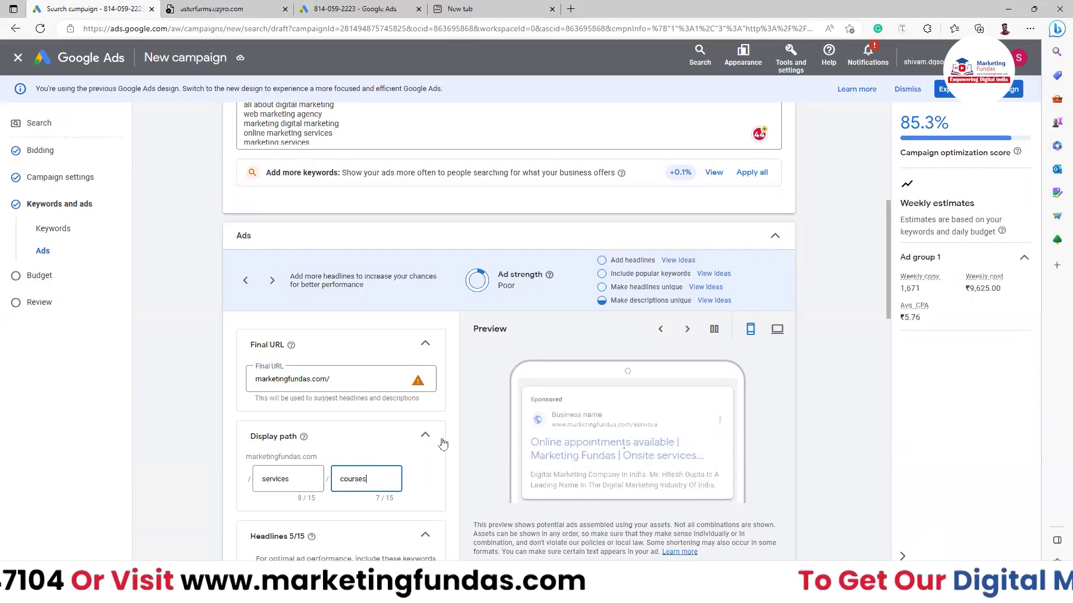
scroll(443, 444, down, 2)
scroll(340, 485, down, 4)
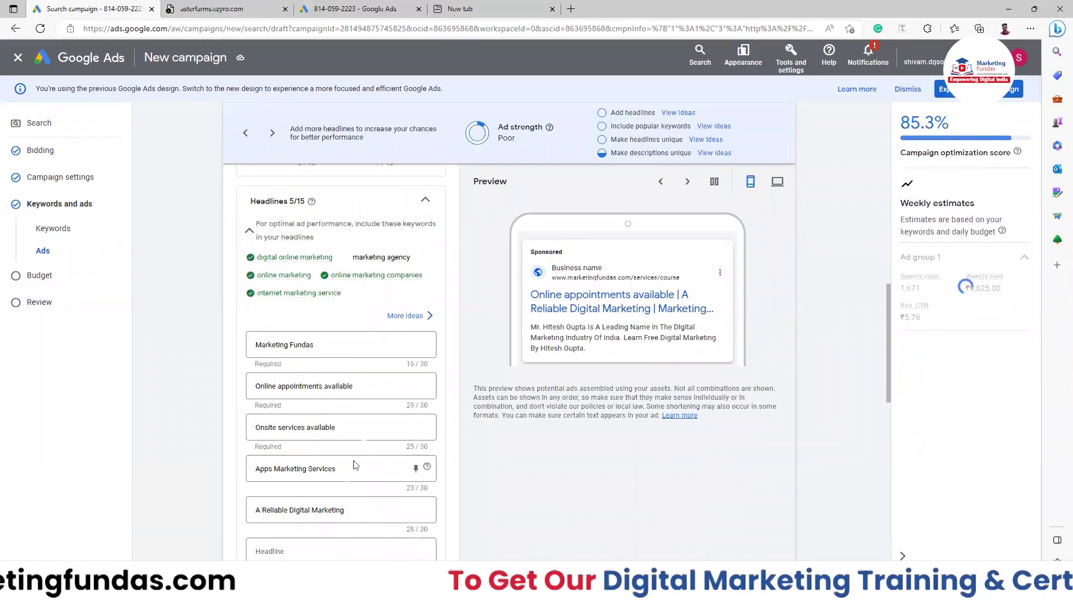
Add the suggested headlines Content Marketing Strategy, Digital Marketing Services, A Digital Marketing Agency, Company in Preet Vihar, eCommerce Solutions and Managed by Expert Strategists.
click(408, 316)
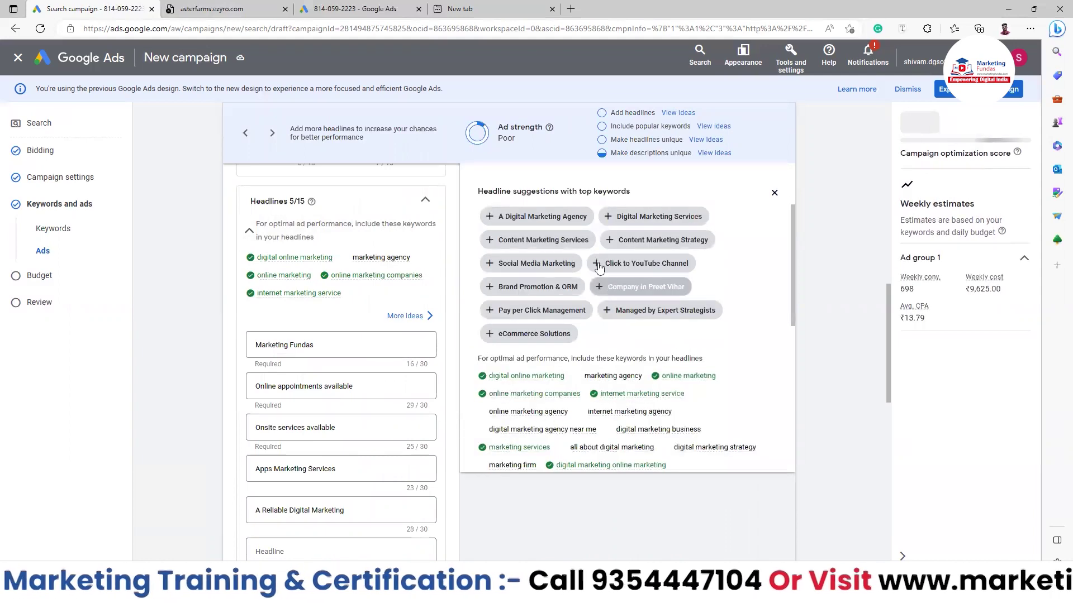
click(608, 243)
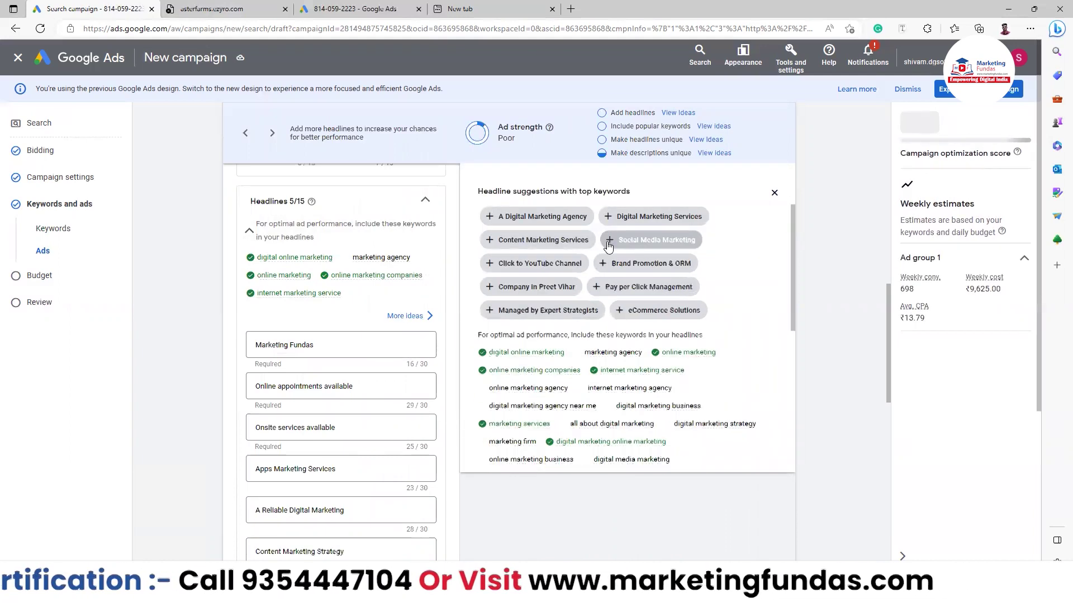
click(610, 217)
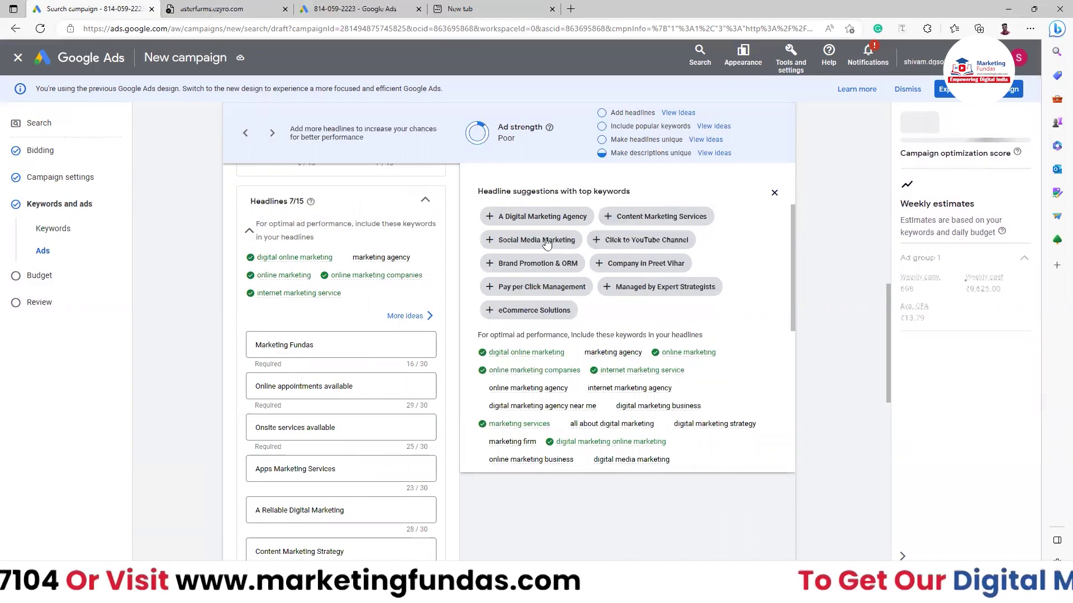
click(500, 217)
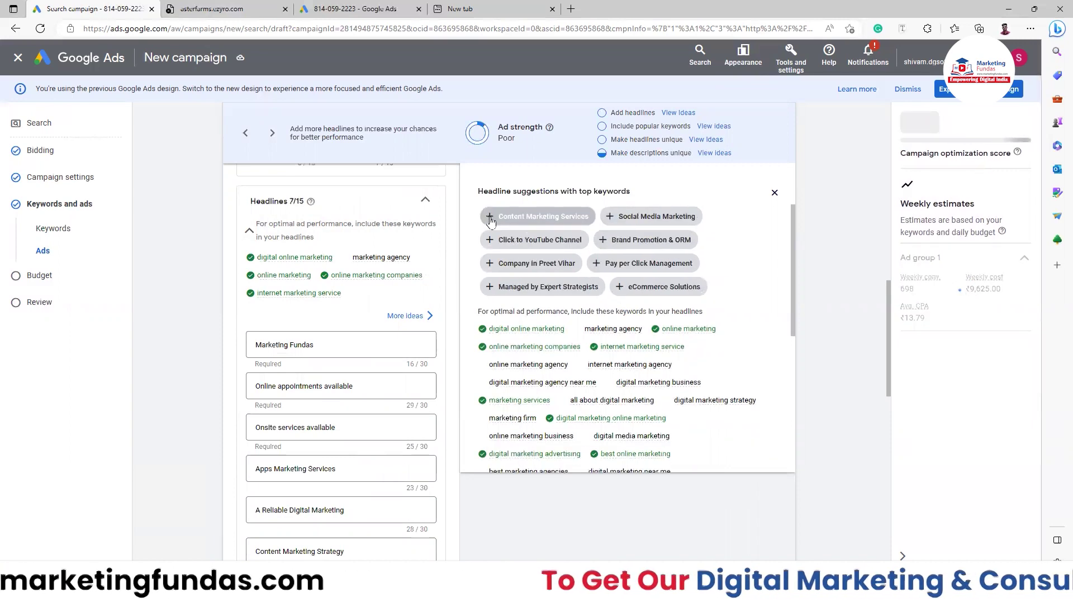
click(508, 260)
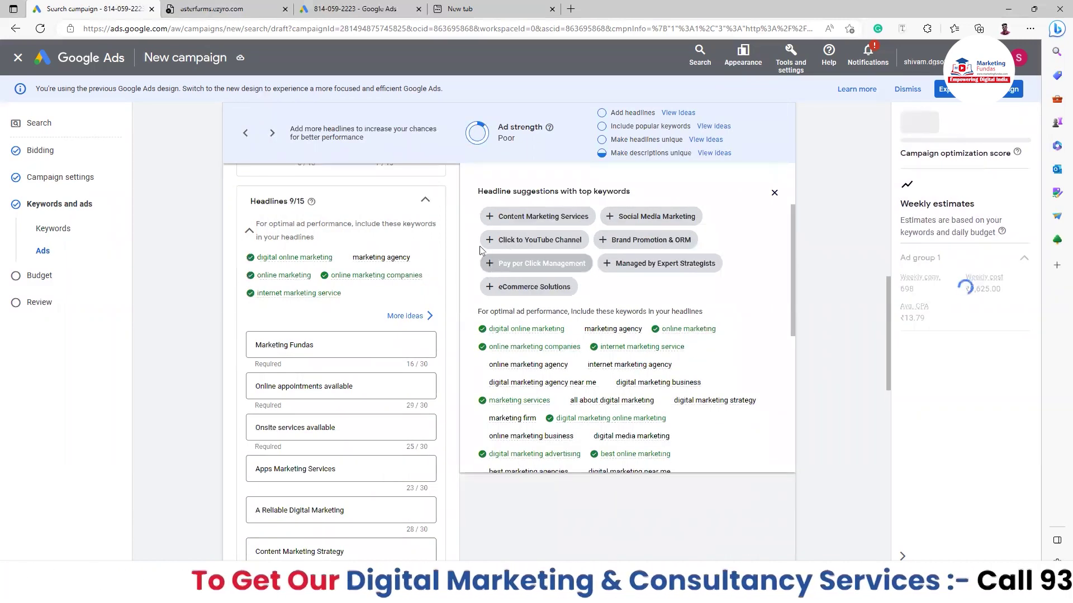
click(509, 287)
click(607, 265)
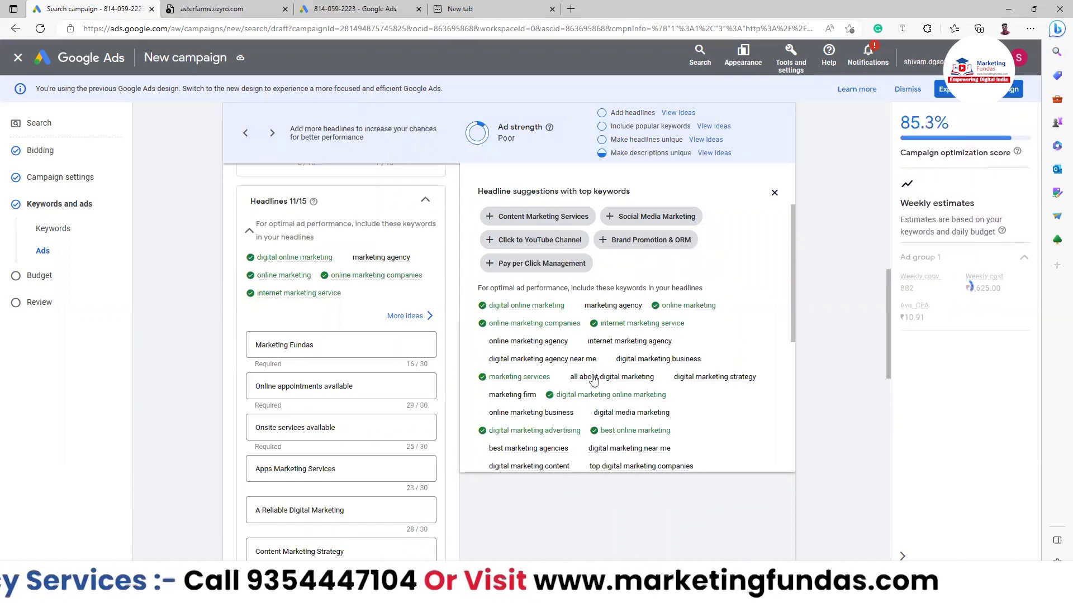
mouse_move(592, 382)
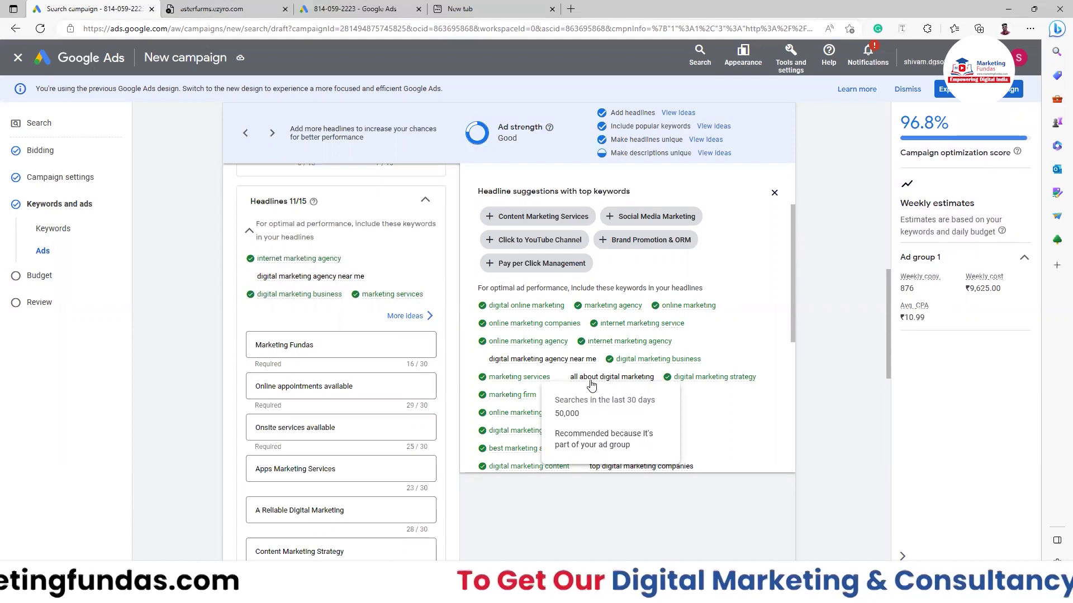
scroll(592, 386, down, 2)
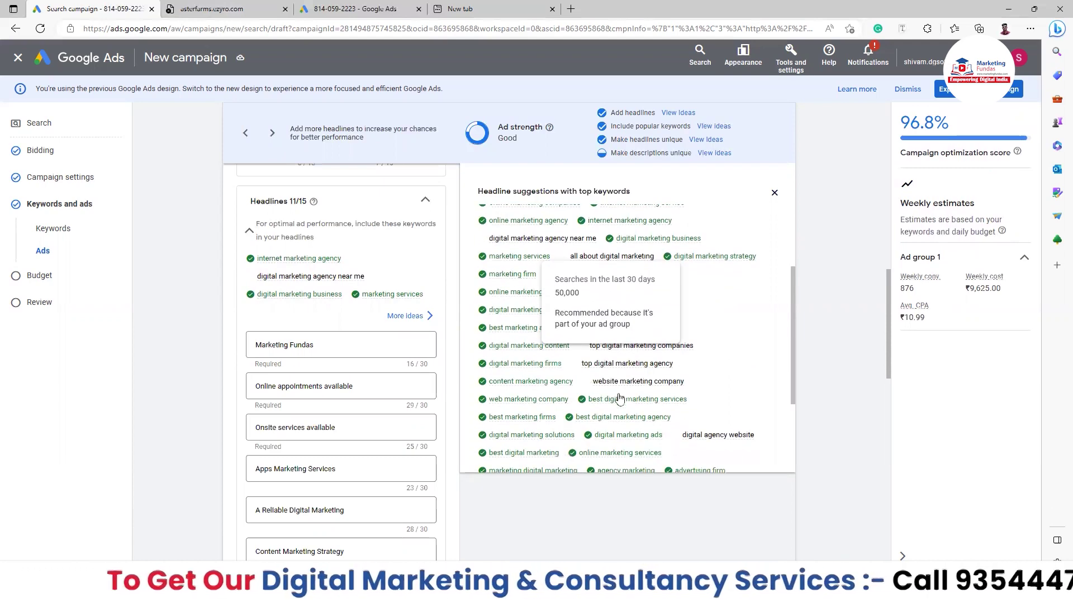
scroll(517, 408, down, 6)
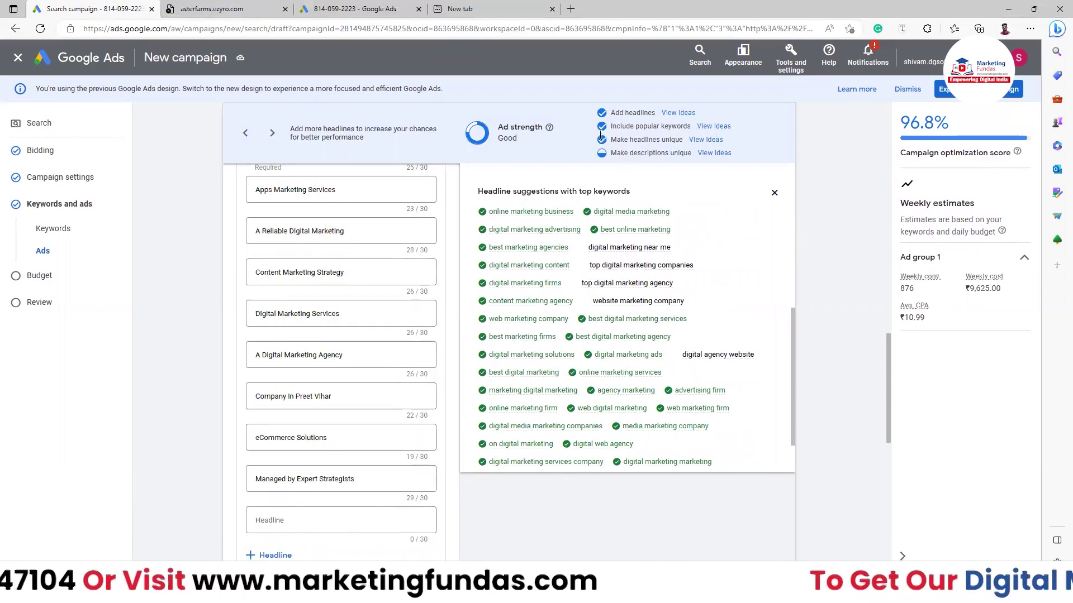
Fill the empty fourth description with the suggestion "With Expert Digital Marketing Services, We Can Generate Maximum RoI for Your Business".
scroll(454, 406, down, 4)
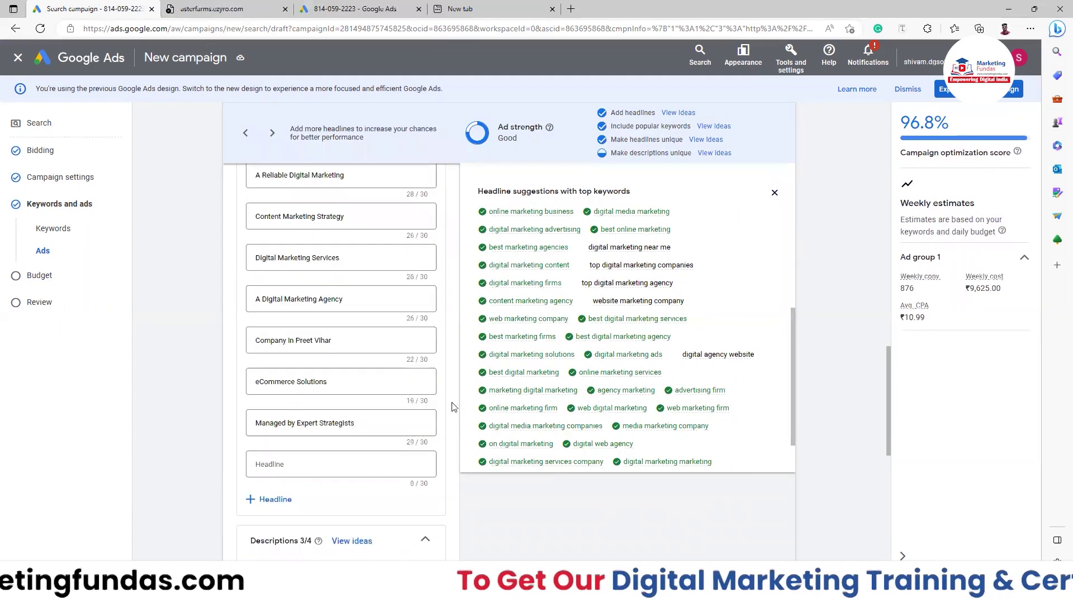
scroll(453, 407, down, 1)
click(344, 476)
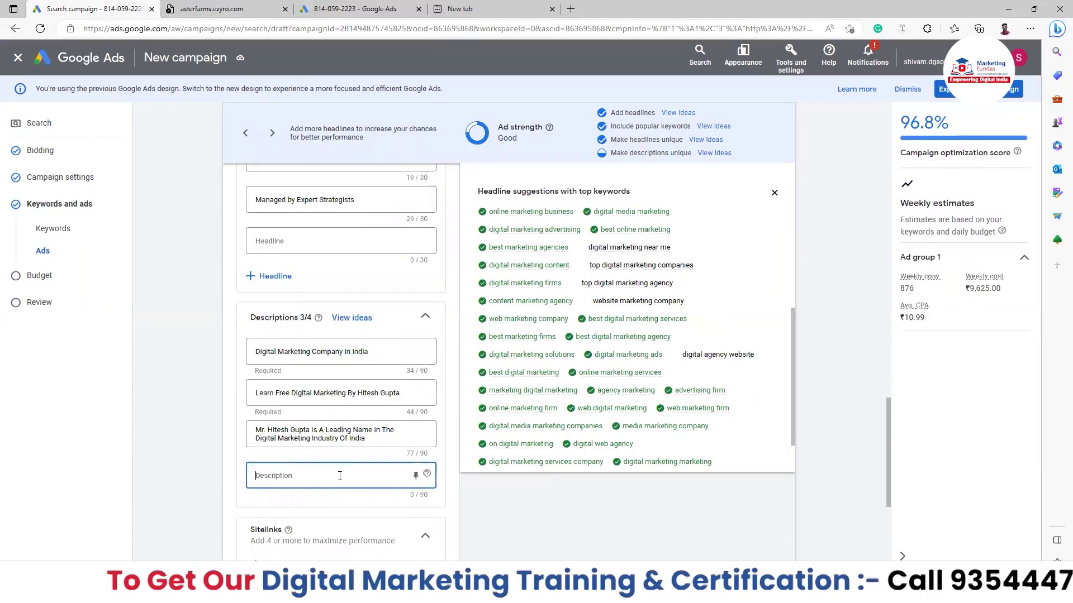
scroll(384, 487, down, 1)
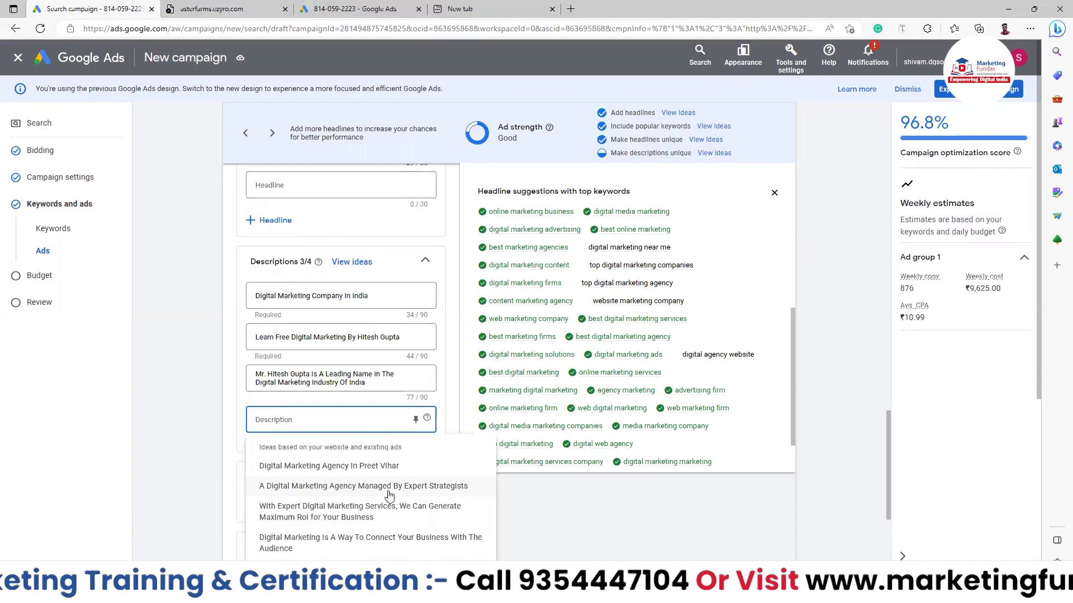
click(352, 513)
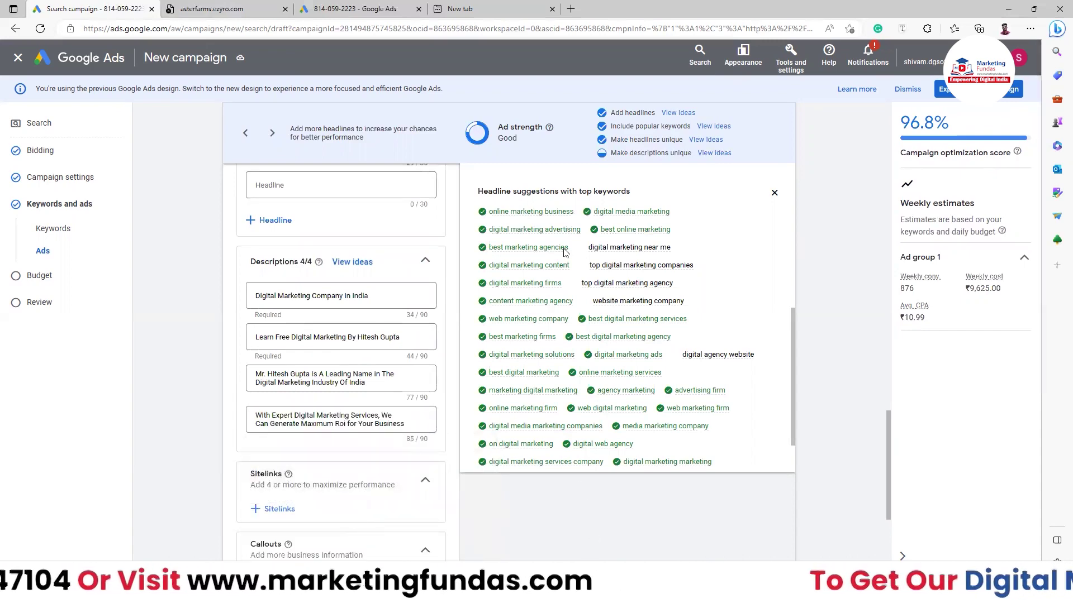
Replace the first description with the suggestion "Digital Marketing Is A Way To Connect Your Business With The Audience".
triple_click(385, 294)
key(BackSpace)
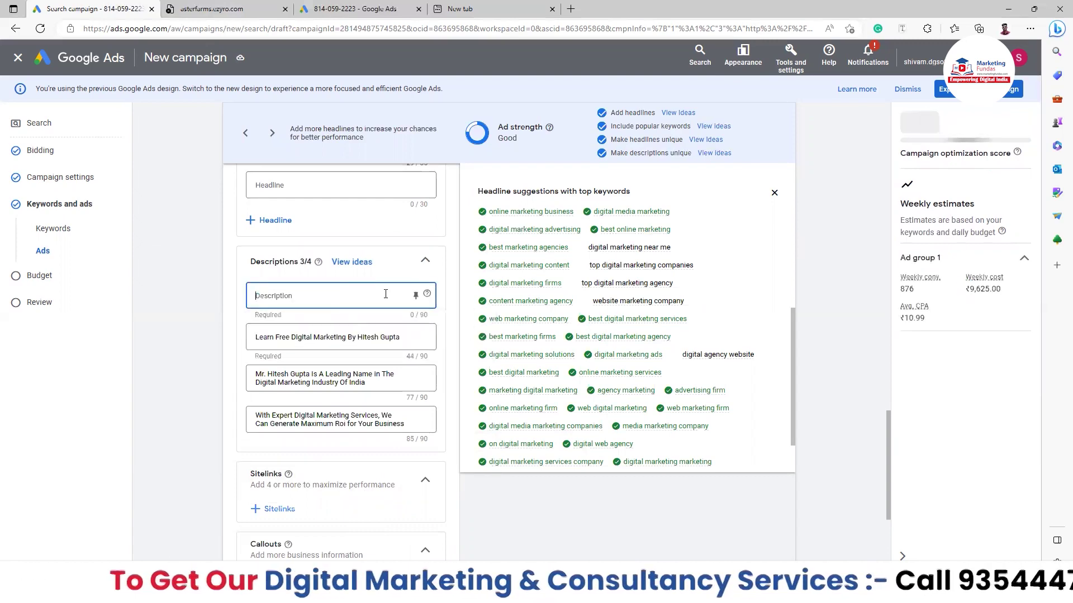
click(384, 294)
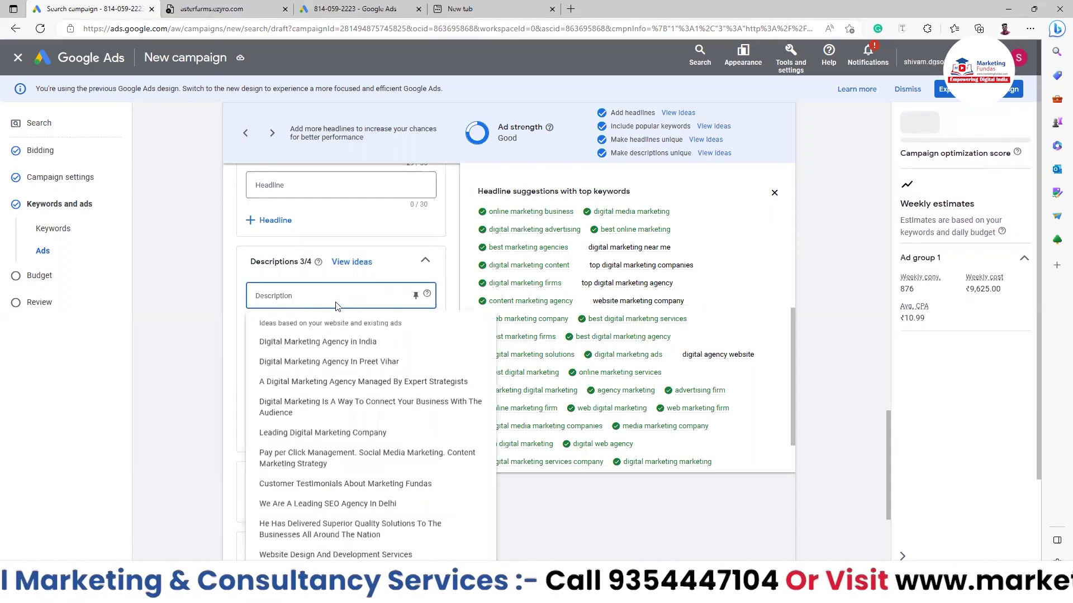
click(335, 408)
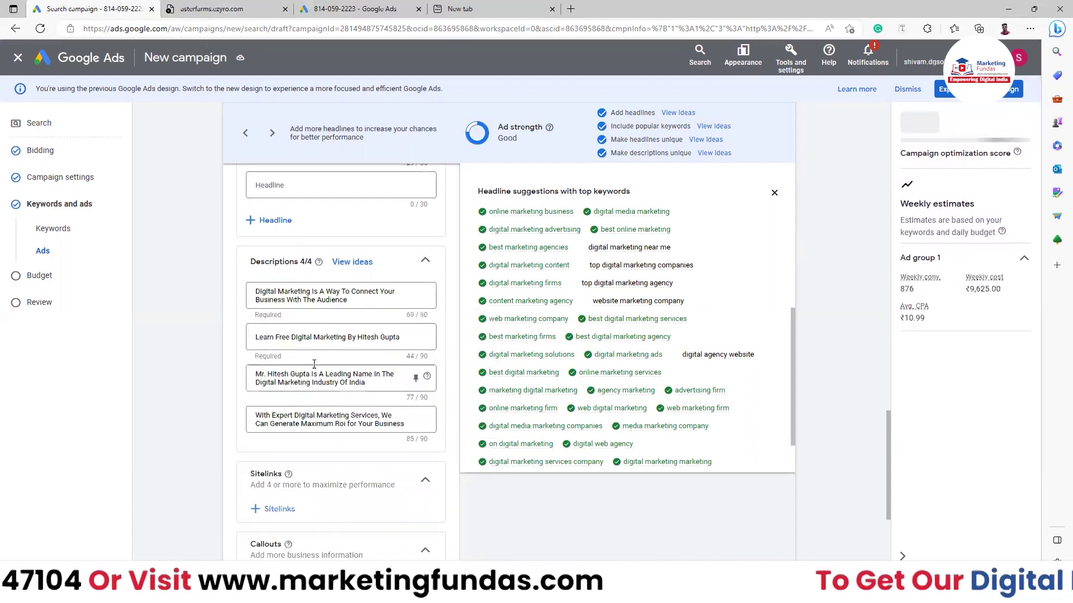
Replace the second description with the suggestion "Pay per Click Management. Social Media Marketing. Content Marketing Strategy".
click(308, 339)
key(ctrl+a)
key(BackSpace)
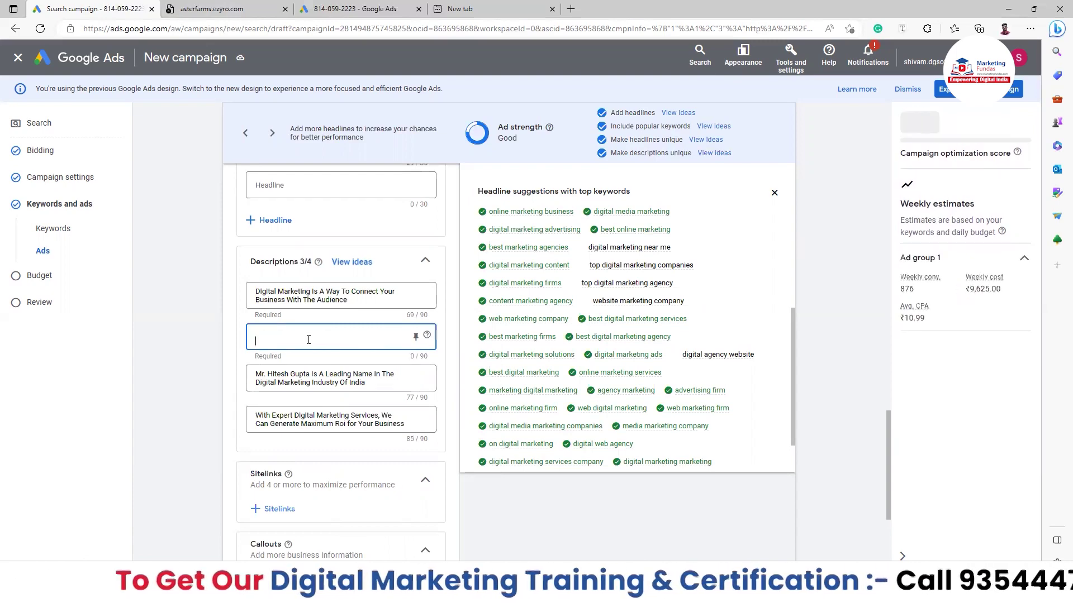
click(309, 338)
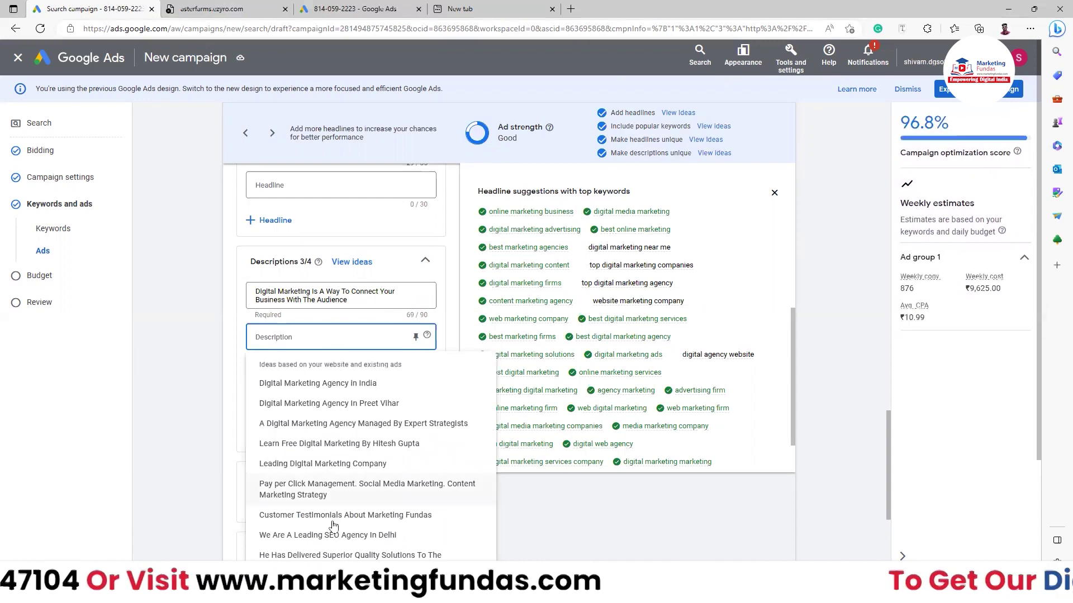
click(320, 489)
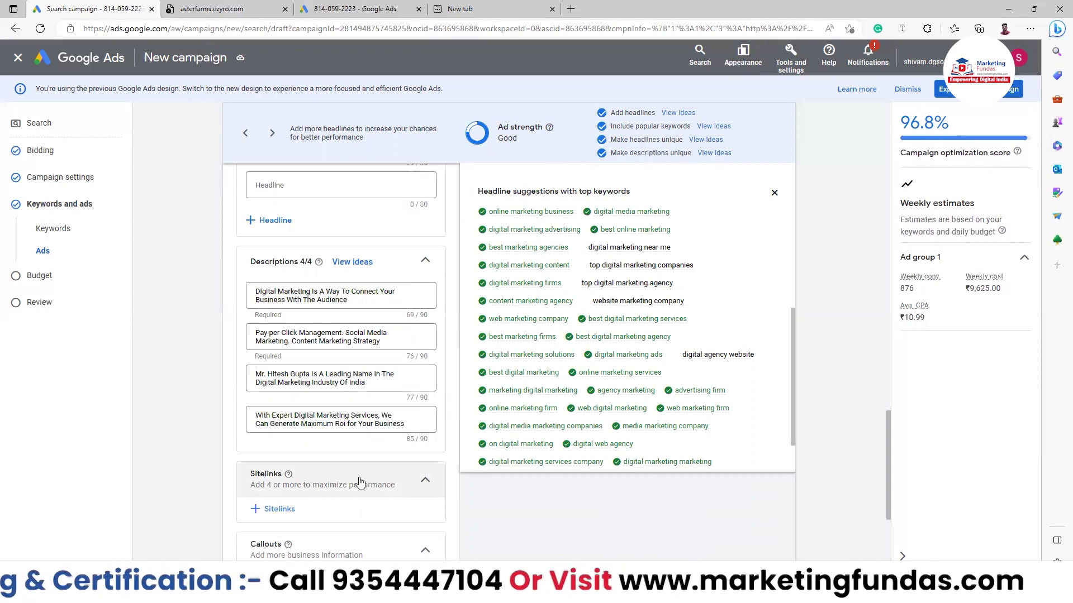
Look through the sitelinks, callouts and additional asset types without adding any, and finish the ad.
scroll(361, 482, down, 1)
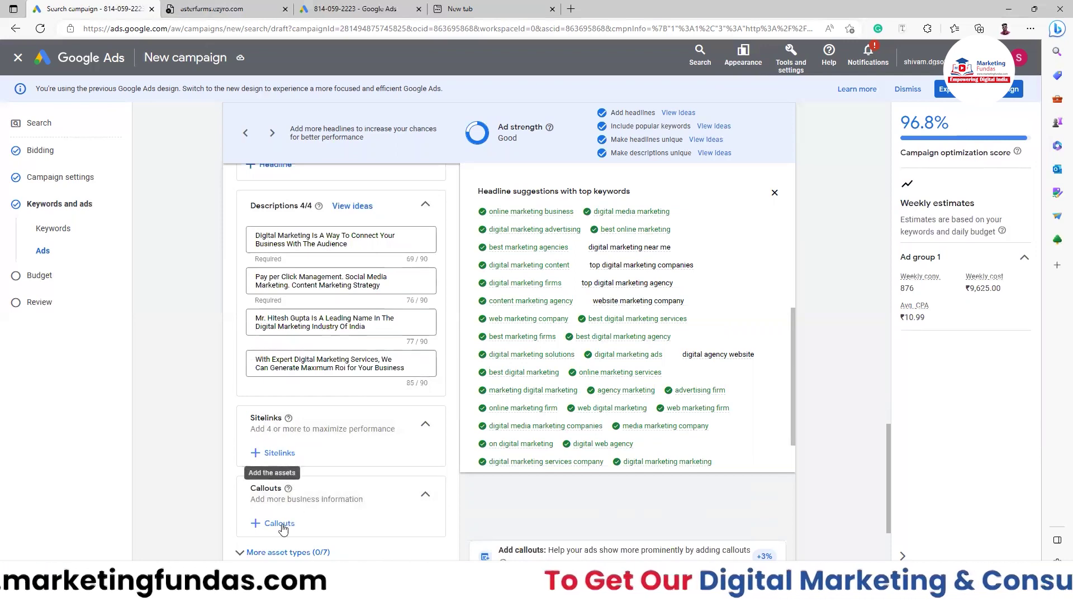
scroll(283, 529, down, 2)
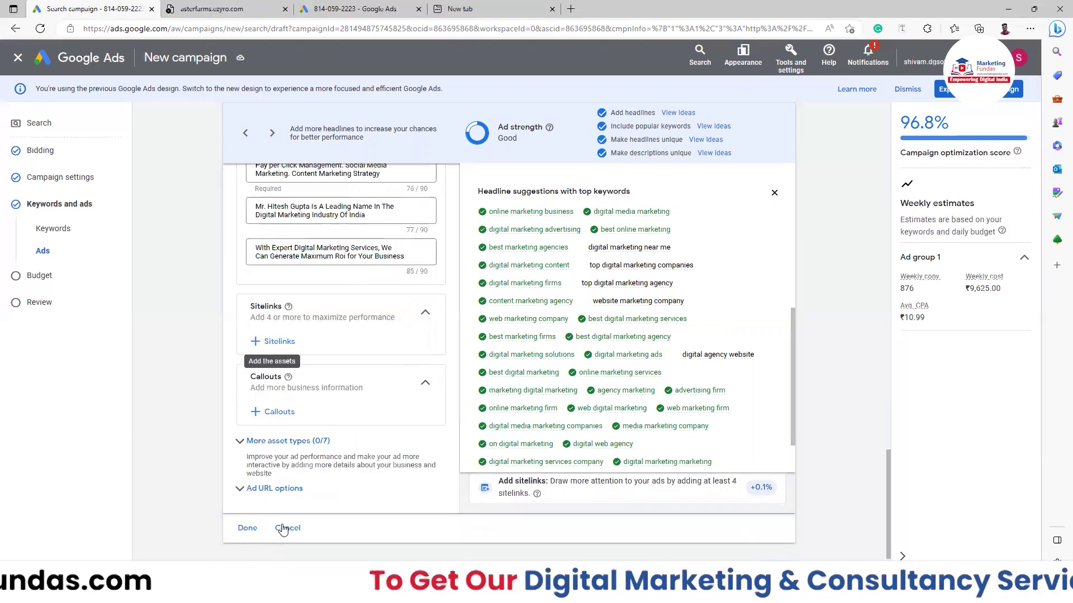
click(286, 445)
scroll(352, 480, down, 2)
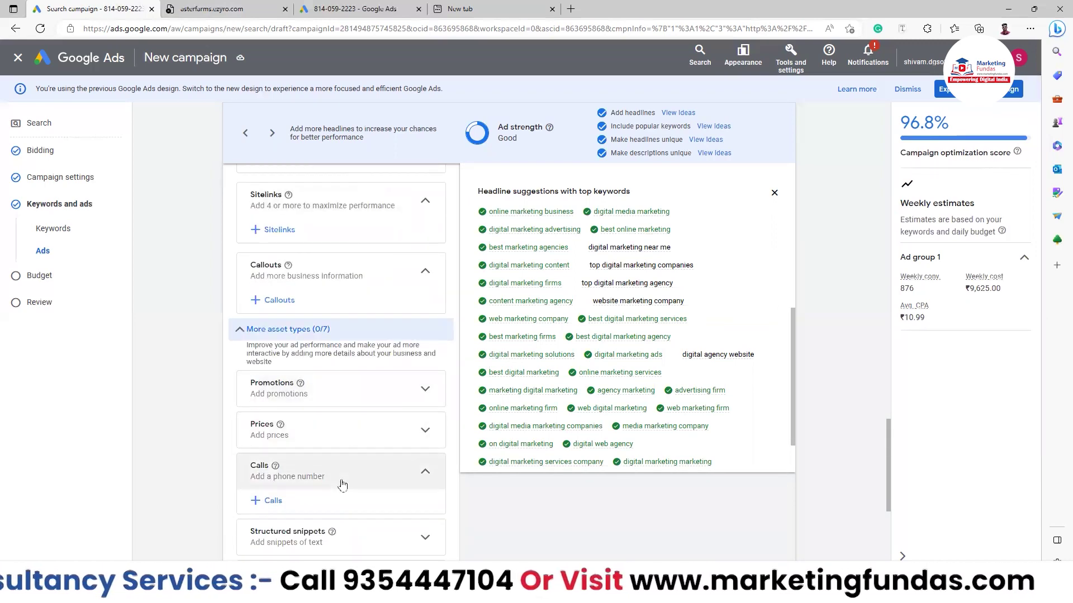
scroll(342, 485, down, 1)
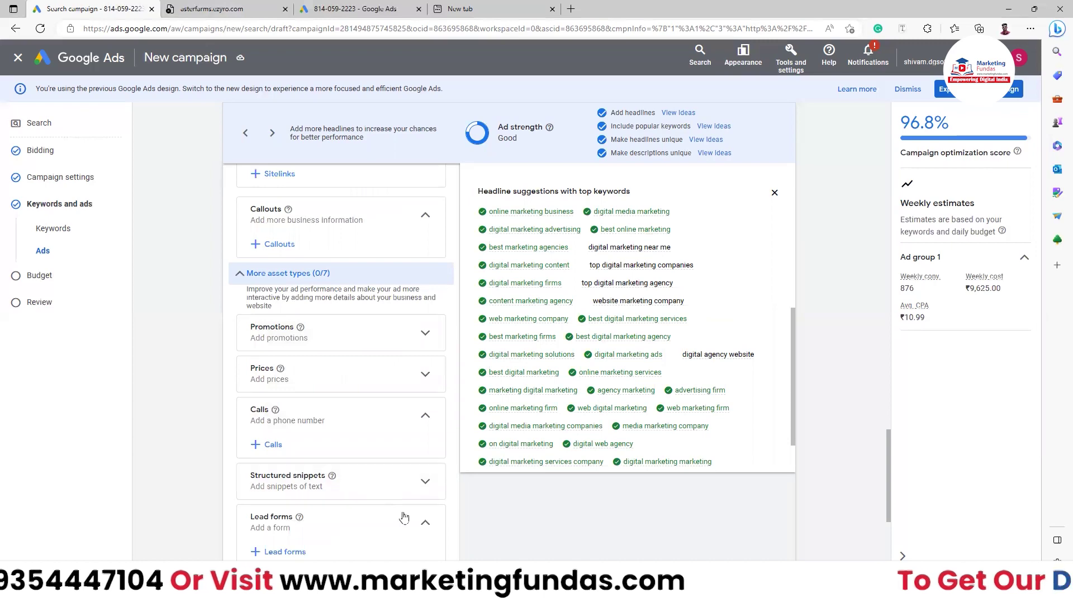
scroll(391, 517, down, 1)
scroll(407, 513, up, 2)
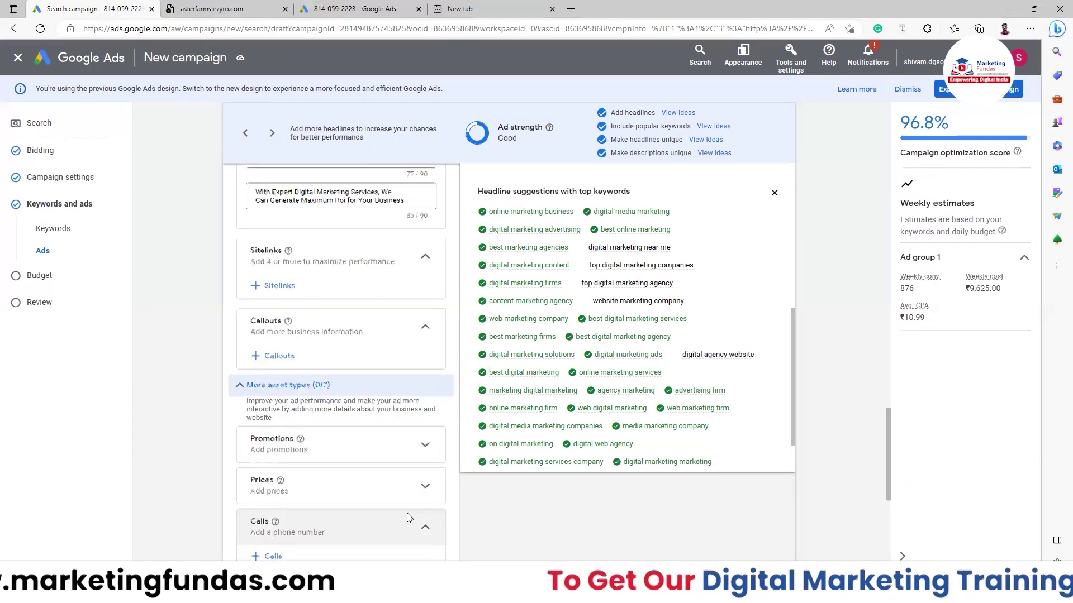
scroll(433, 516, down, 5)
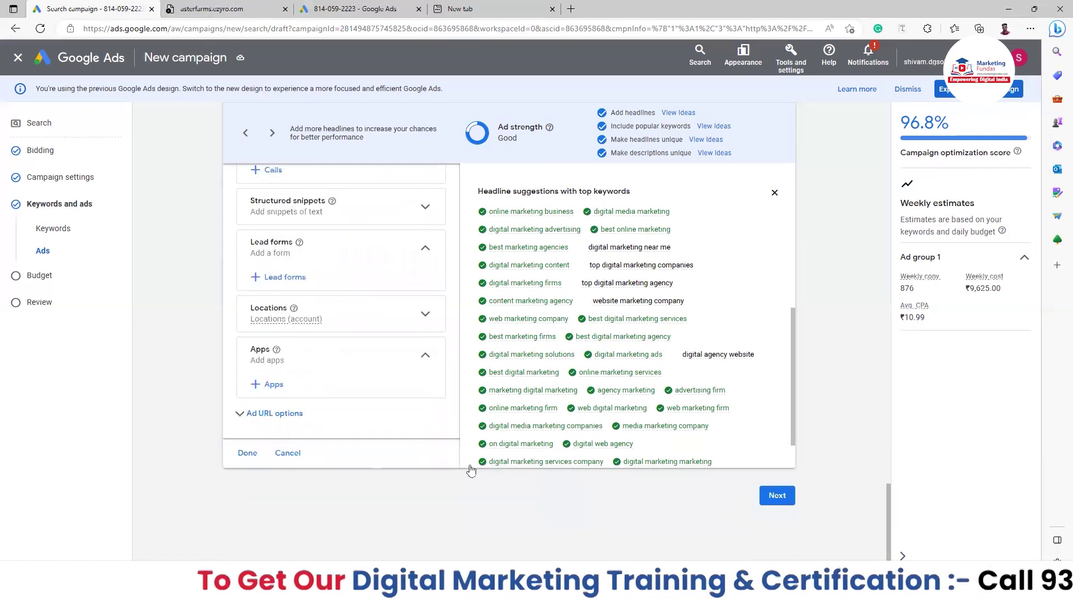
click(247, 454)
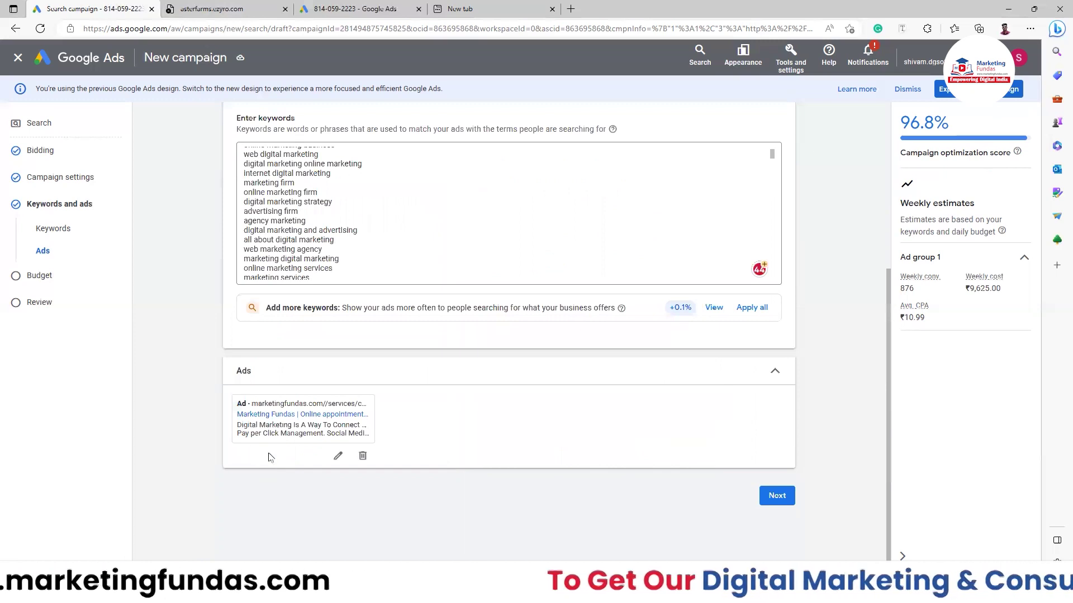
Check the weekly estimates for the recommended ₹1,375.00 average daily budget, keep that budget, and continue to the campaign review.
click(774, 496)
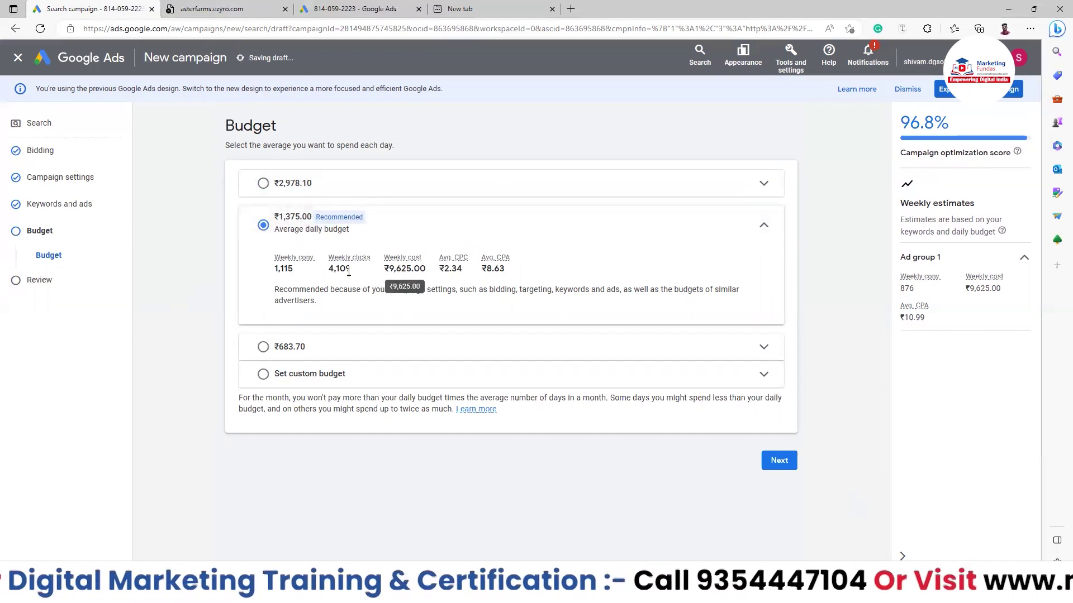
drag(333, 269, 349, 268)
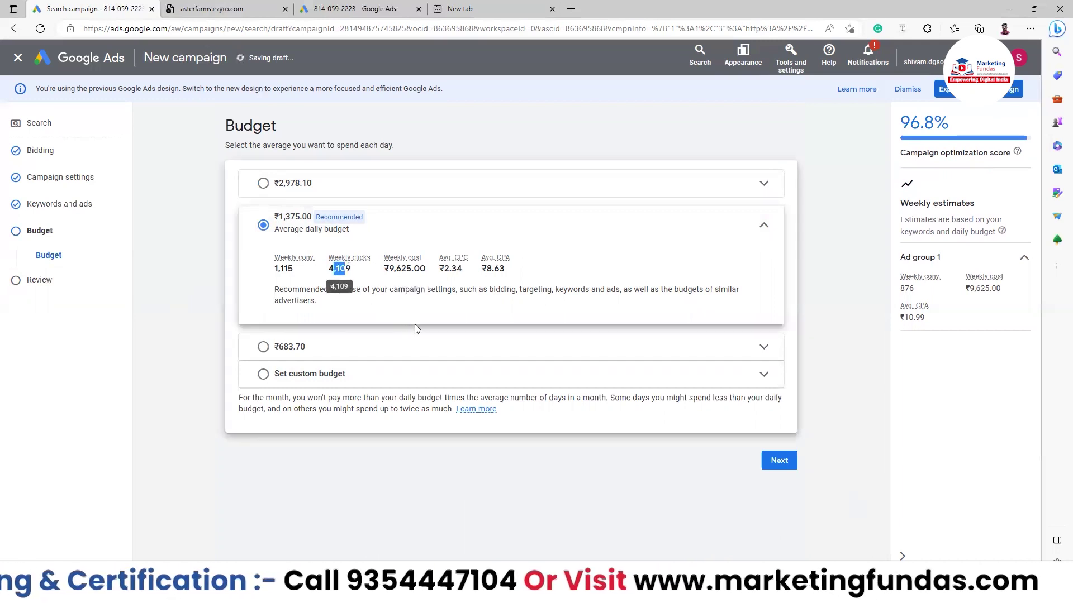
drag(269, 277, 294, 273)
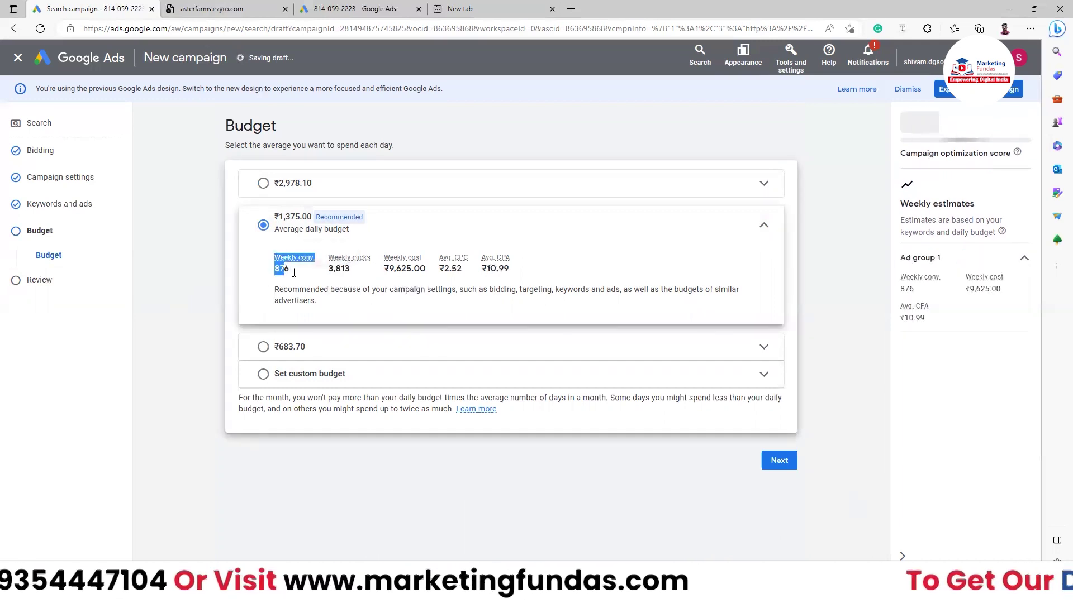
click(385, 300)
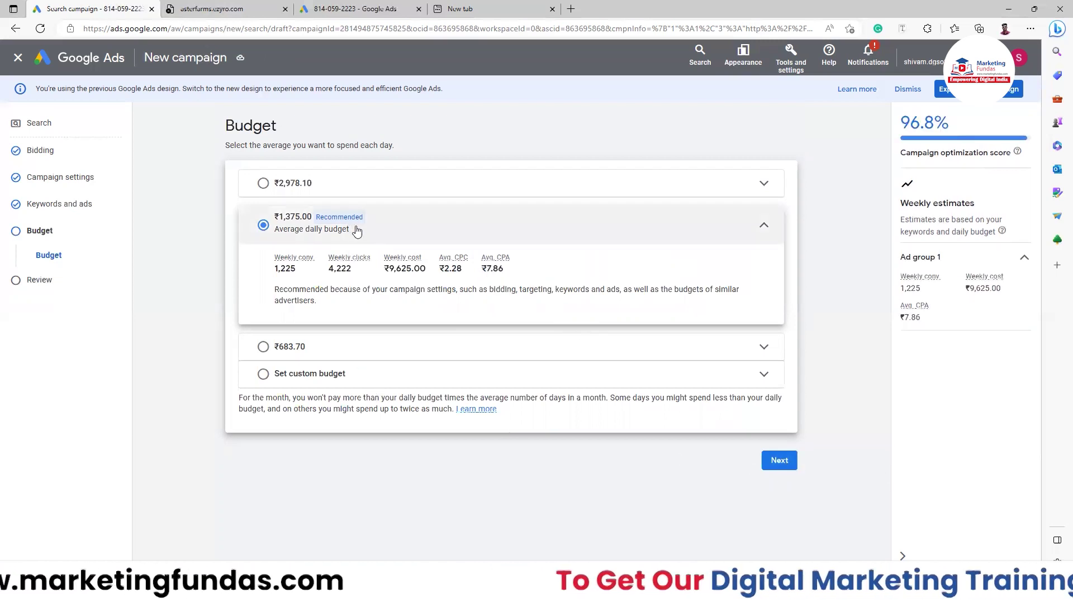
click(779, 461)
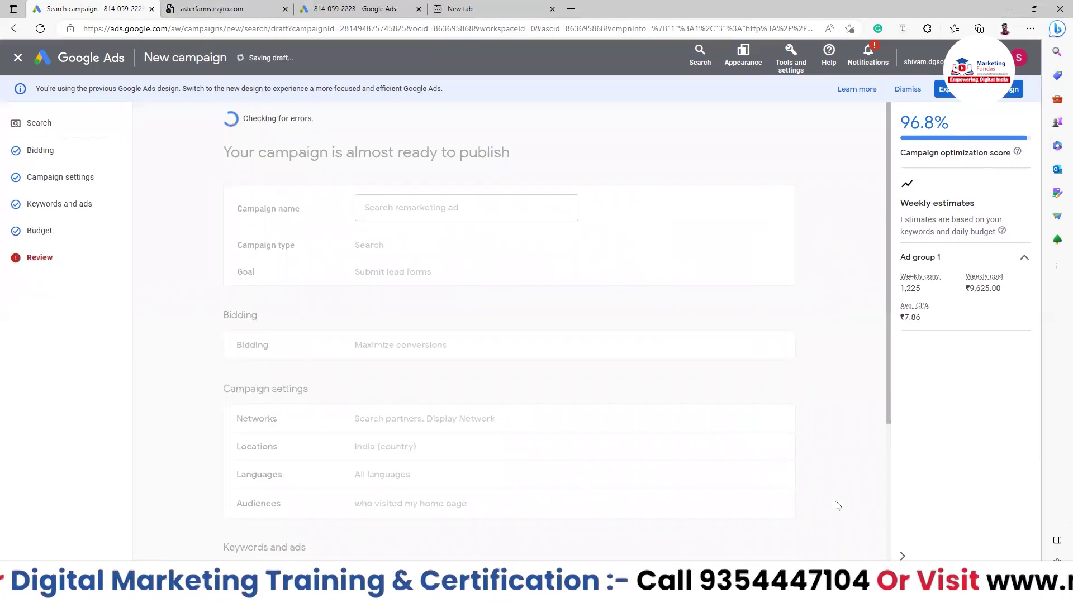